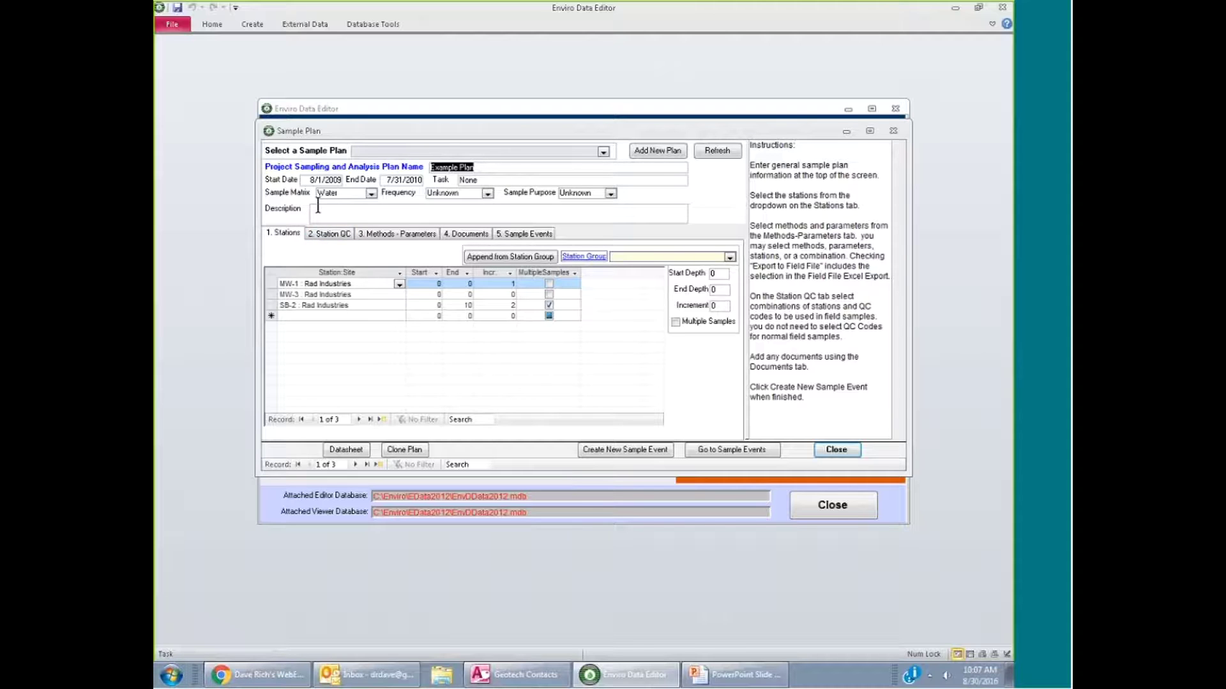
Step: Review the Example Plan's stations MW-1, MW-3 and SB-2 and its station QC assignments
{"action": "left_click", "coordinate": [286, 235]}
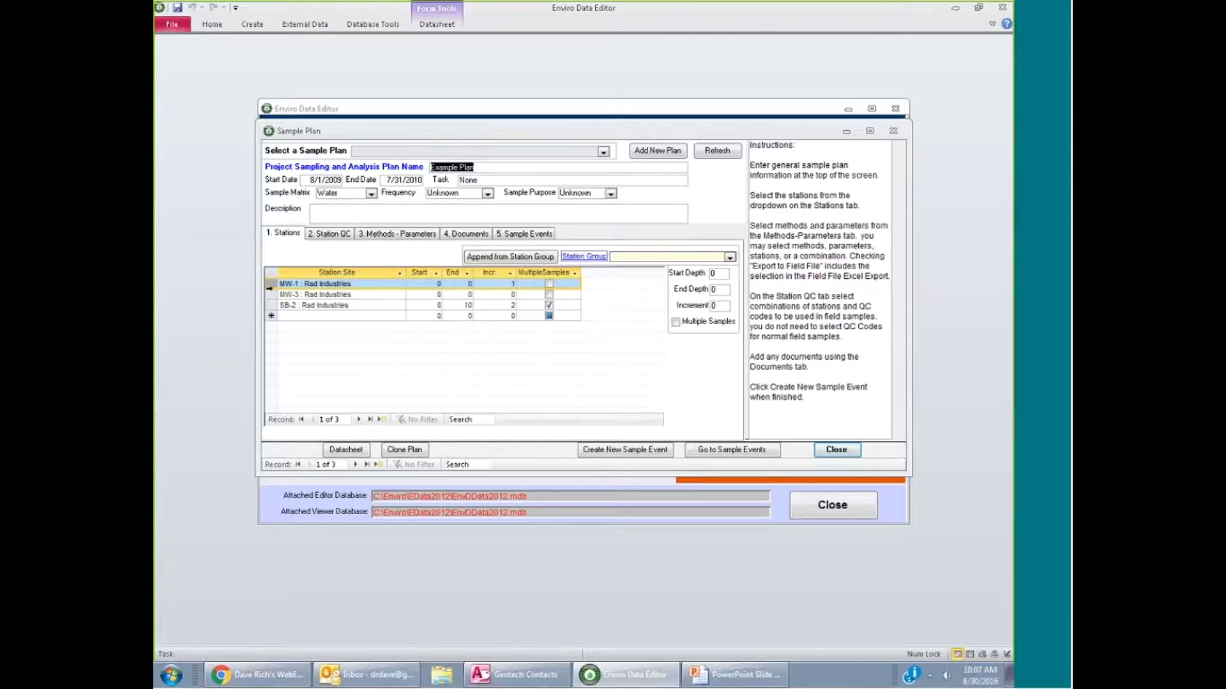
{"action": "left_click_drag", "start_coordinate": [269, 288], "coordinate": [270, 294]}
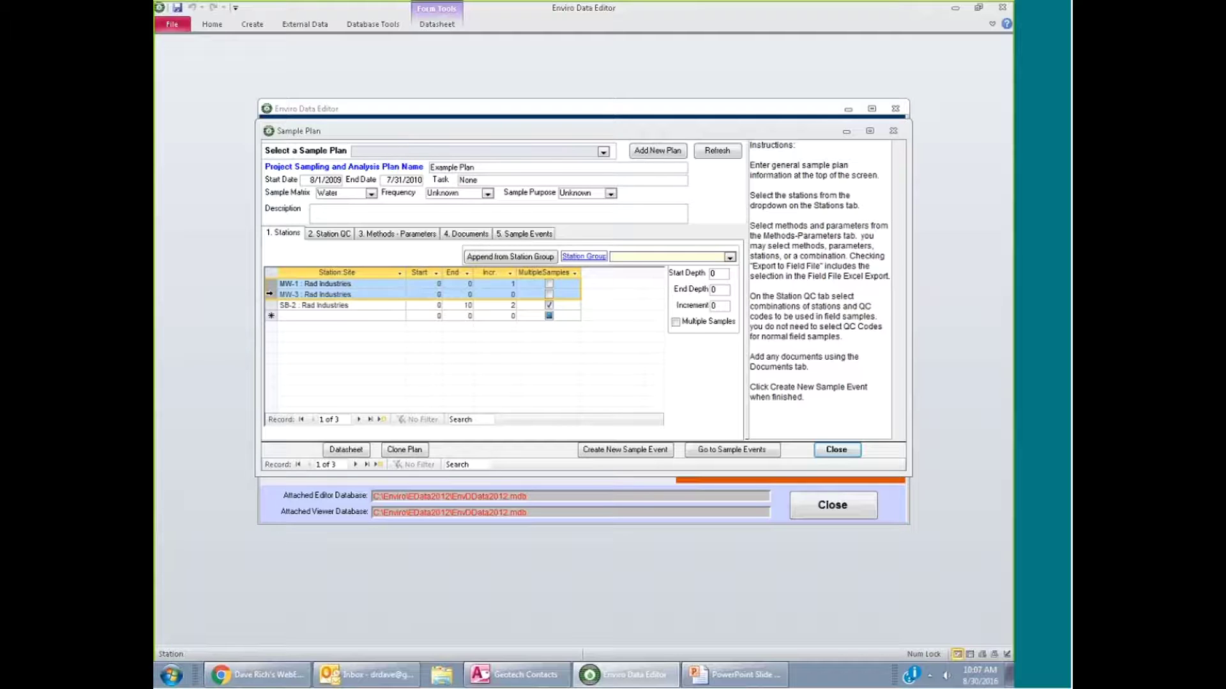
{"action": "left_click", "coordinate": [269, 306]}
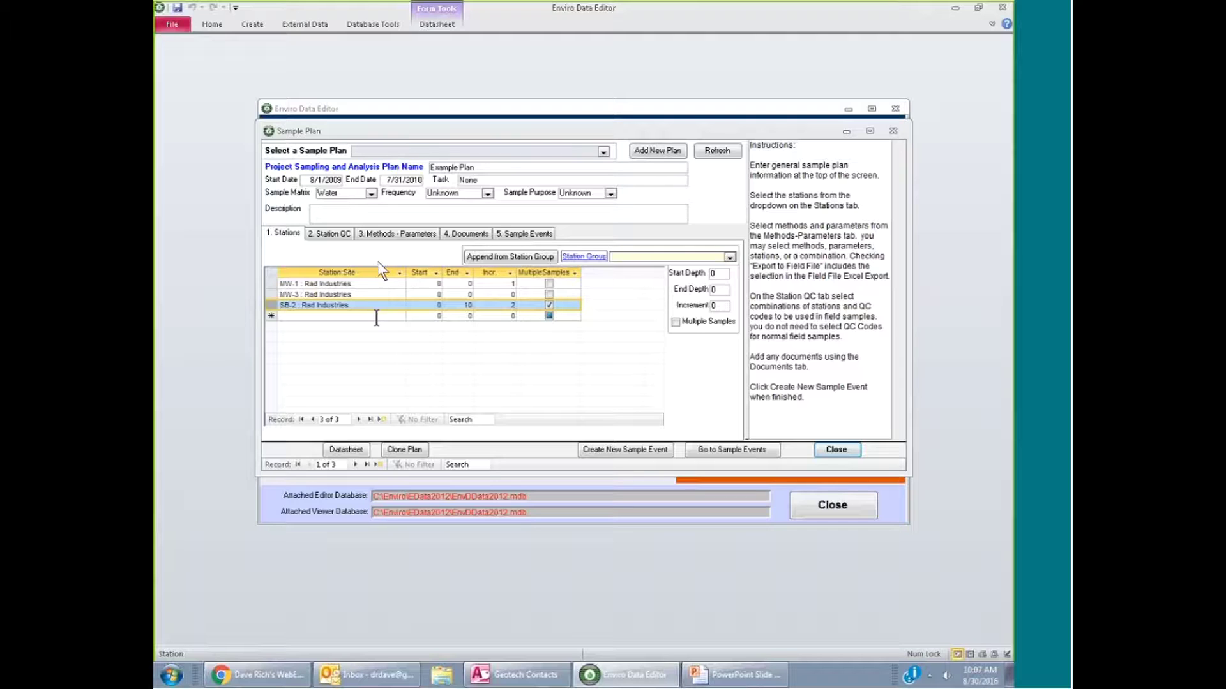
{"action": "left_click", "coordinate": [327, 234]}
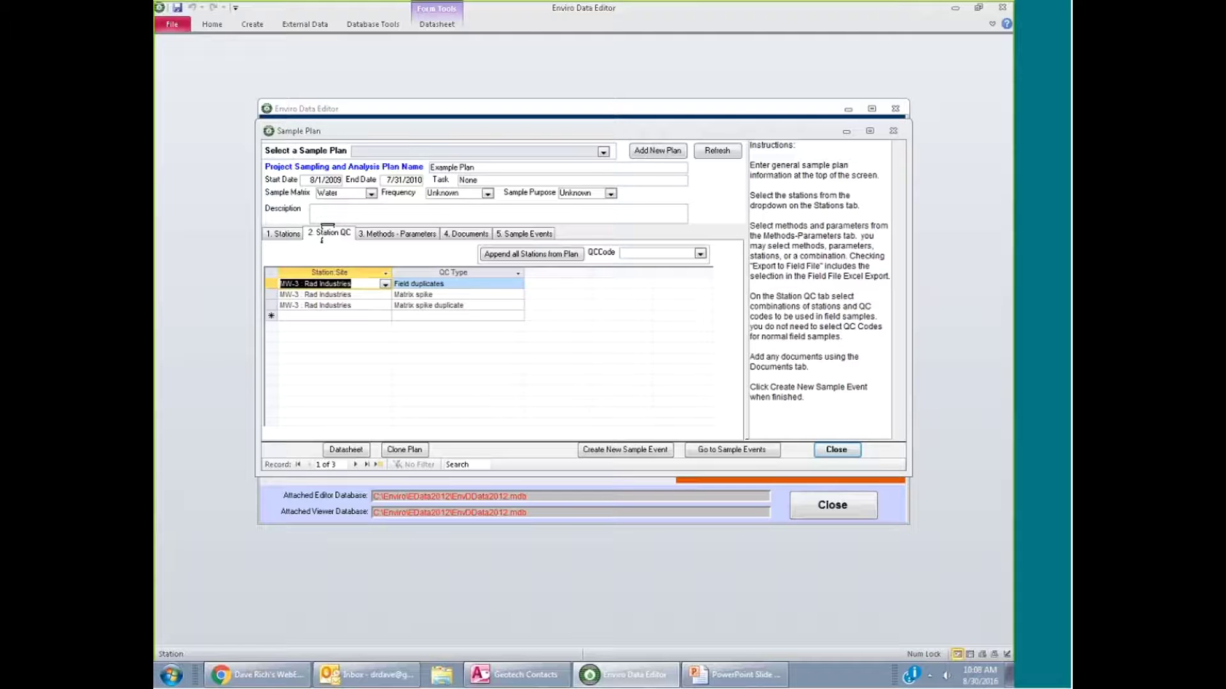
Step: Examine the plan's methods and parameters, highlighting the Field pH and Depth to Water rows marked for field file export
{"action": "left_click", "coordinate": [392, 232]}
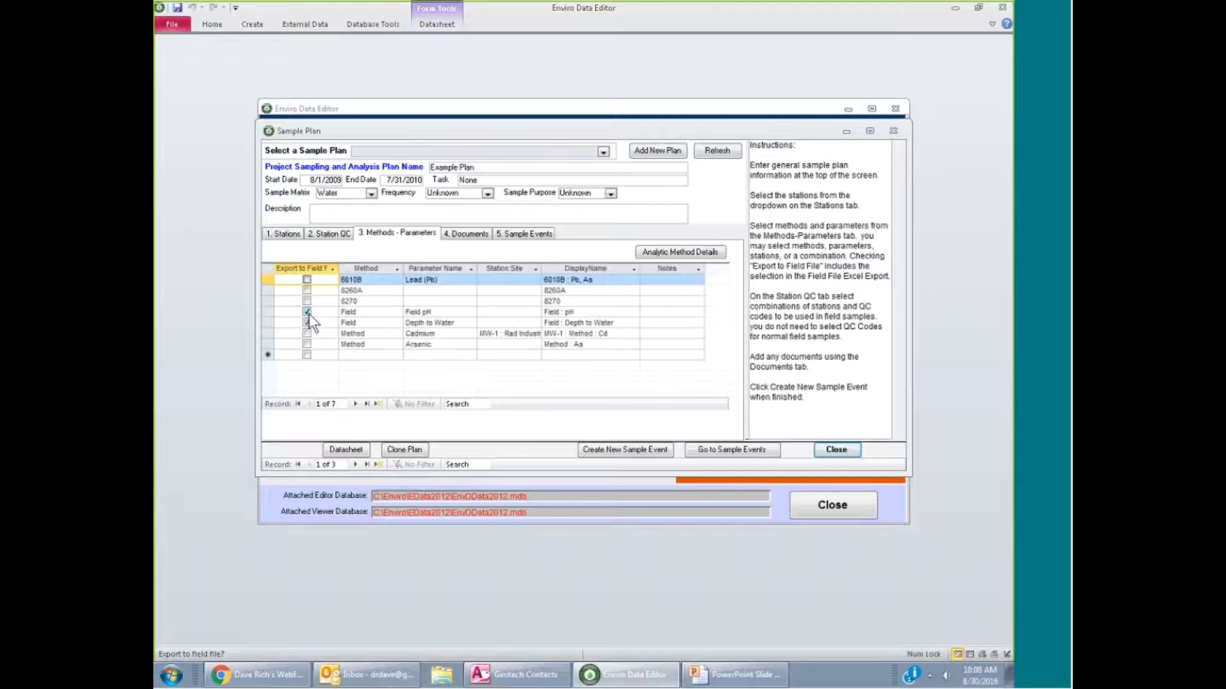
{"action": "left_click", "coordinate": [267, 311]}
{"action": "left_click_drag", "start_coordinate": [267, 312], "coordinate": [268, 322]}
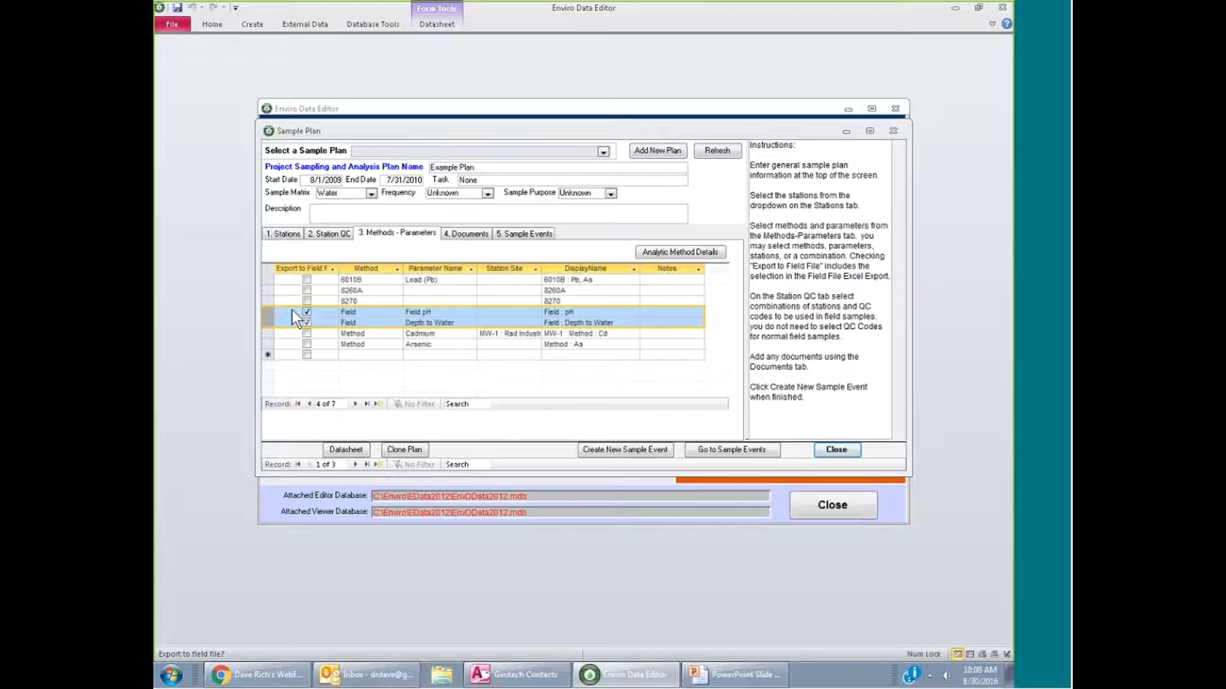
Step: Check the plan's documents and sample events, and go to the Example Sample Event
{"action": "left_click", "coordinate": [472, 233]}
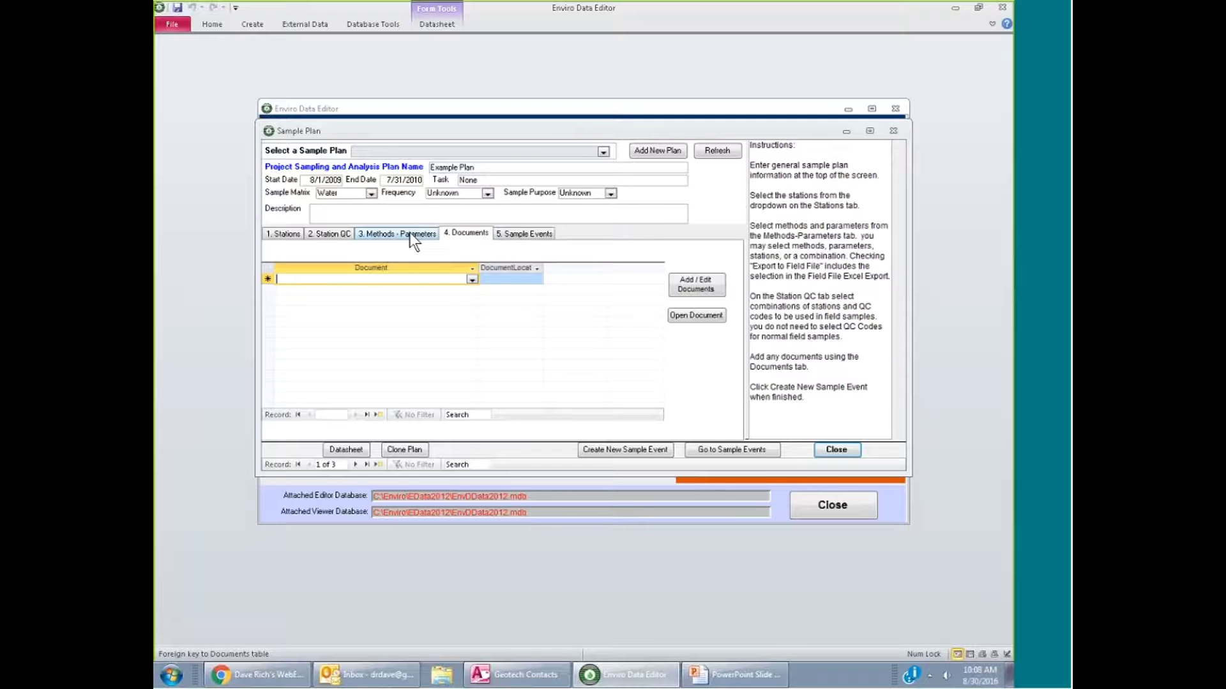
{"action": "left_click", "coordinate": [518, 234]}
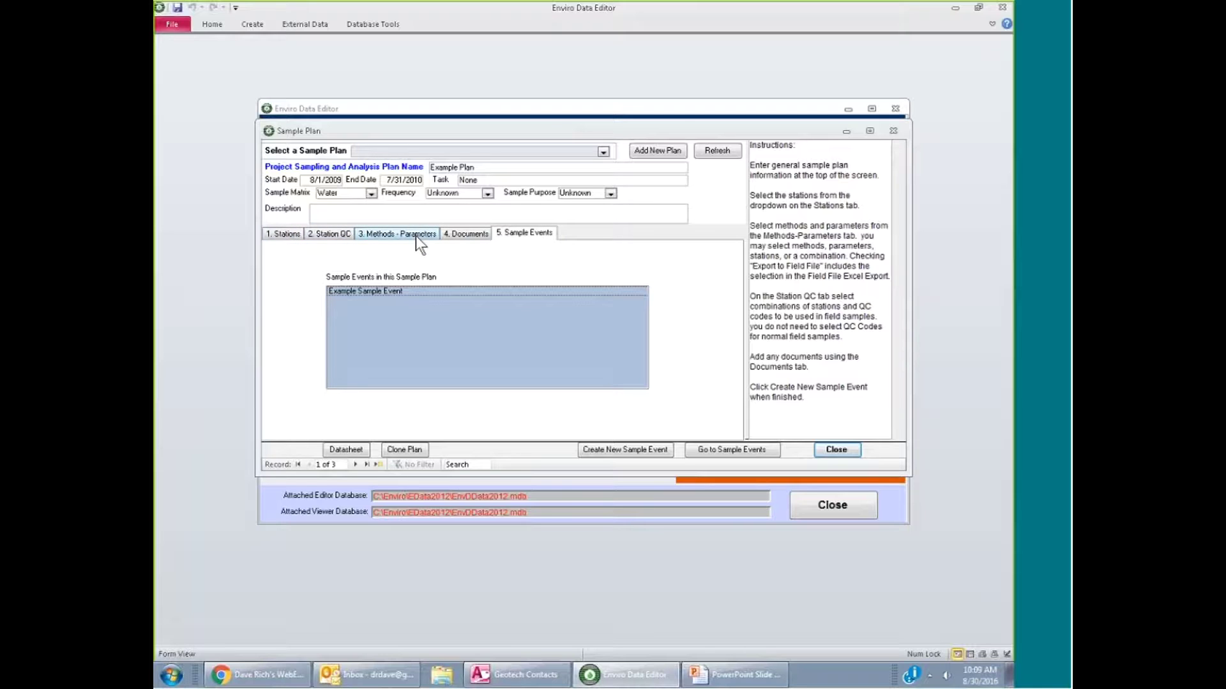
{"action": "left_click", "coordinate": [714, 451]}
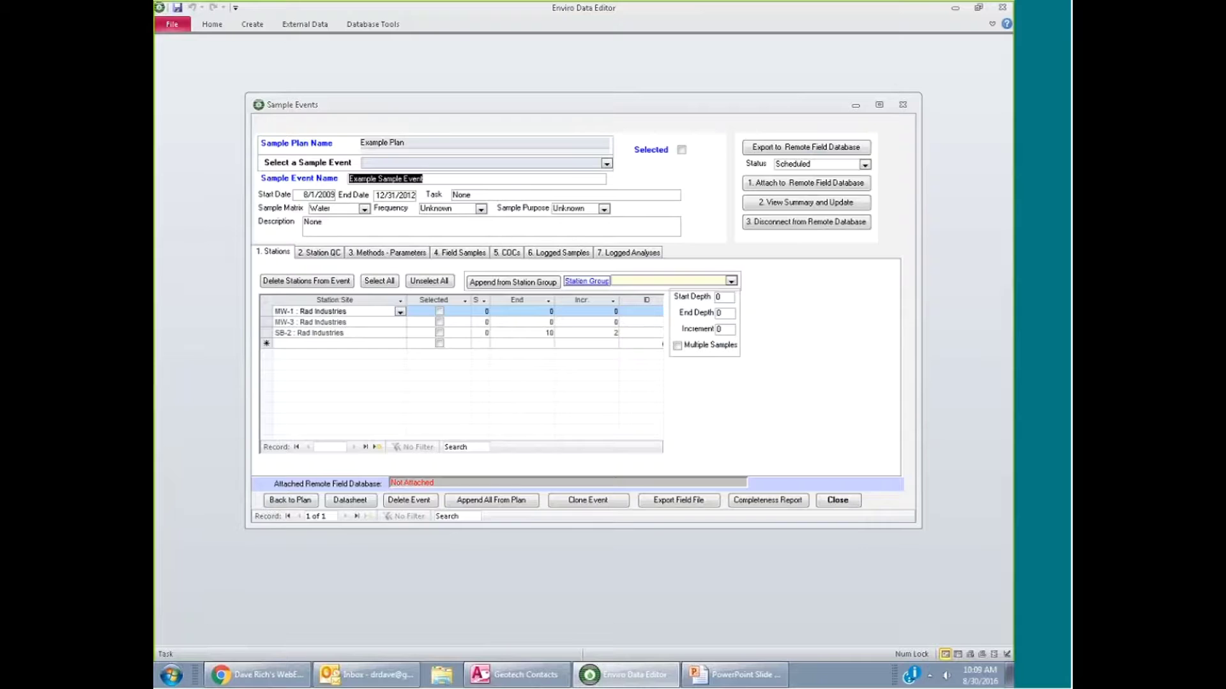
Step: Review the sample event's stations MW-1, MW-3 and SB-2, its station QC entries, and its methods and parameters
{"action": "left_click_drag", "start_coordinate": [267, 310], "coordinate": [266, 319]}
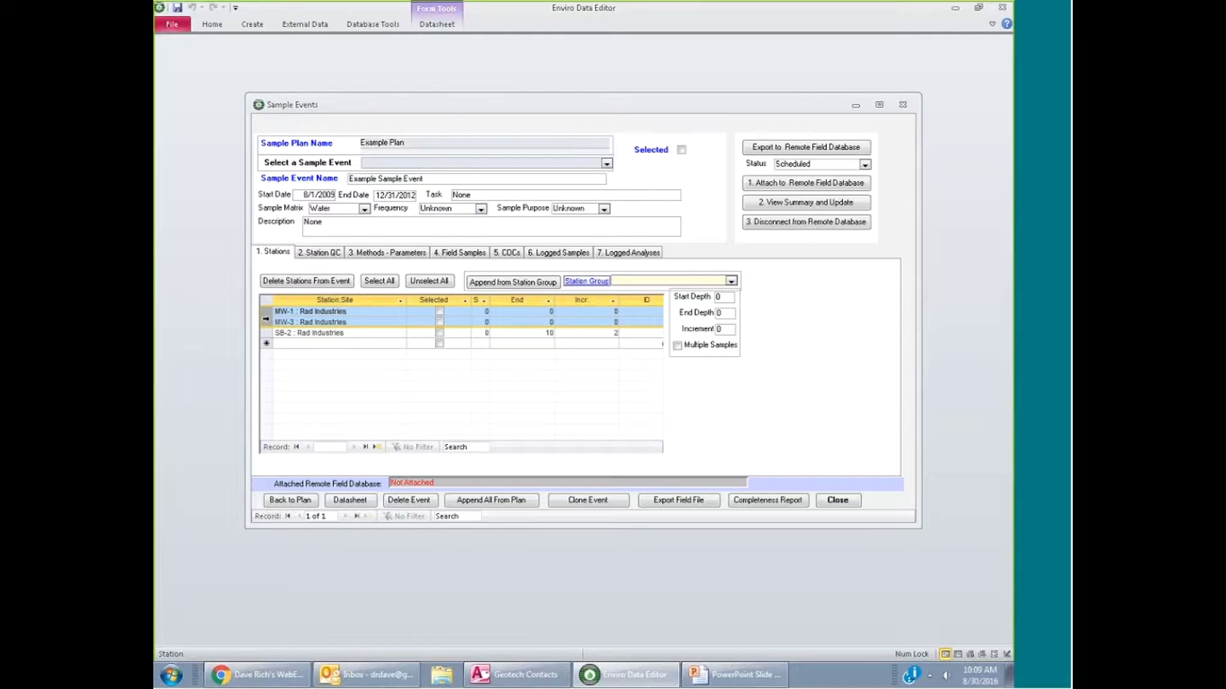
{"action": "left_click", "coordinate": [265, 332]}
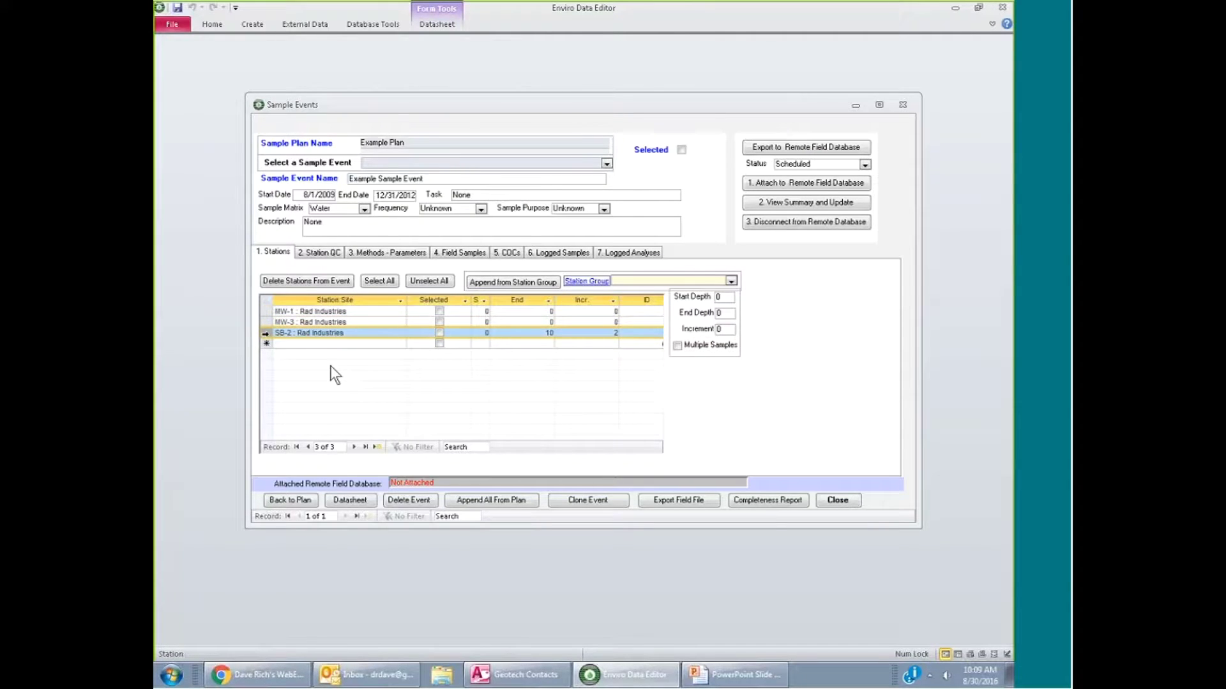
{"action": "left_click", "coordinate": [319, 252]}
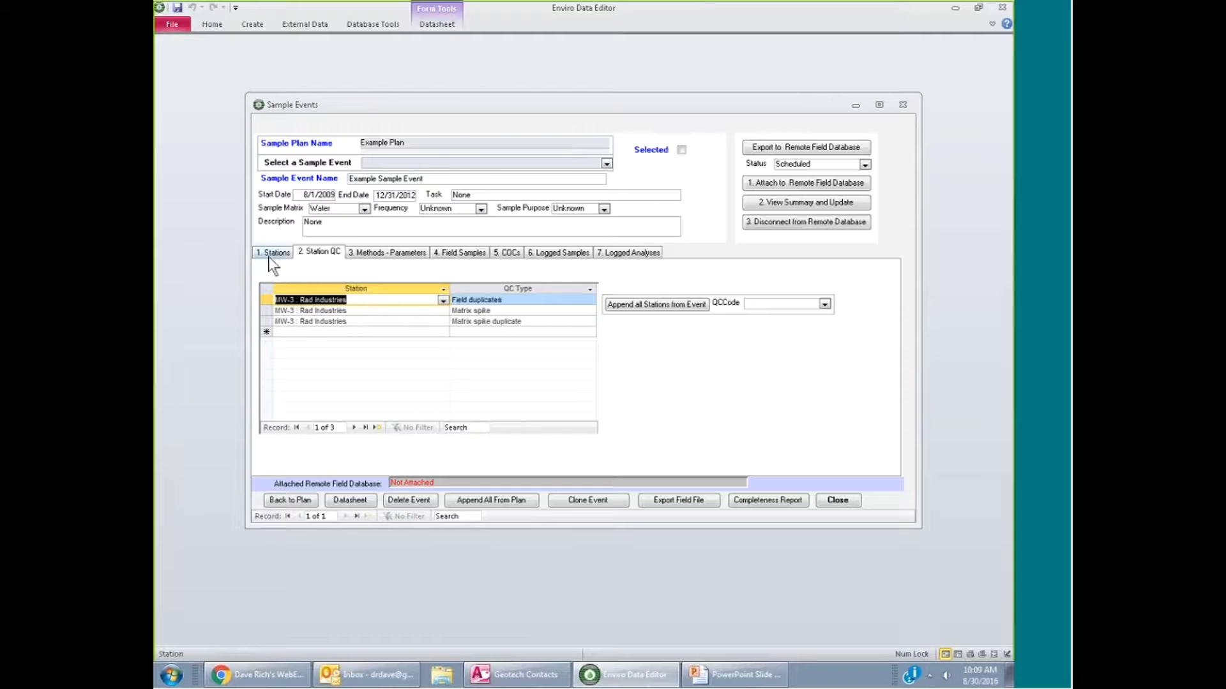
{"action": "left_click", "coordinate": [383, 252]}
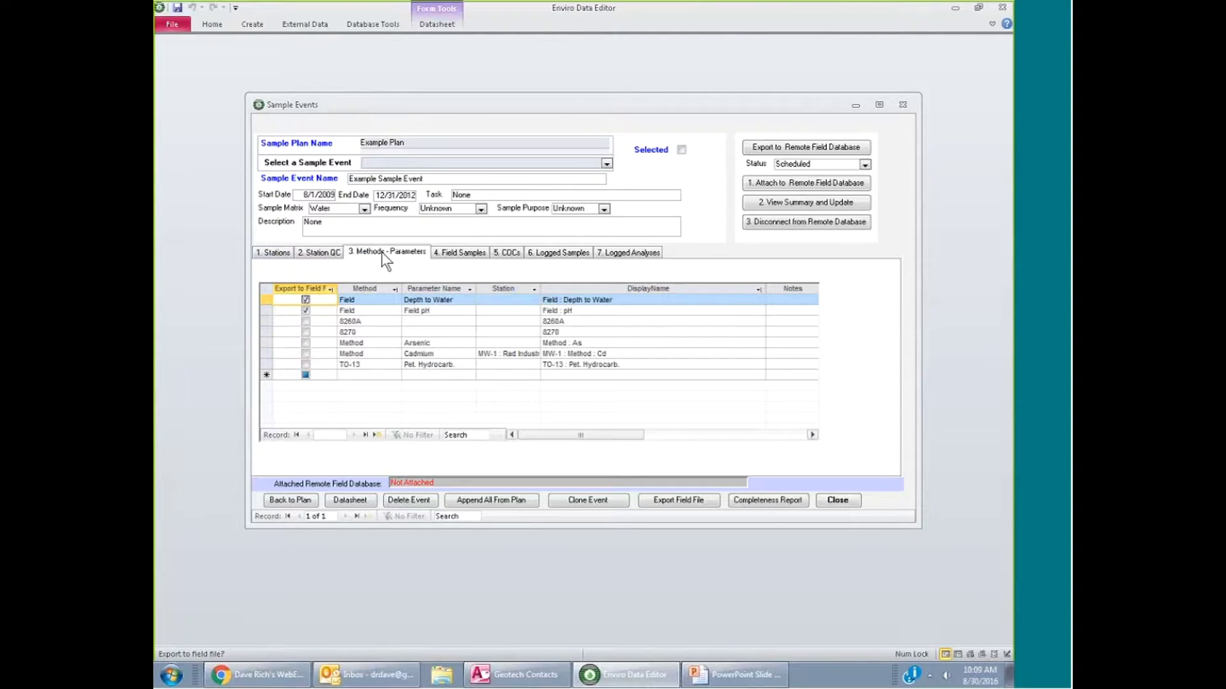
Step: Examine the event's field samples, highlighting the MW-1, MW-3 and SB-2 records station by station
{"action": "left_click", "coordinate": [455, 252]}
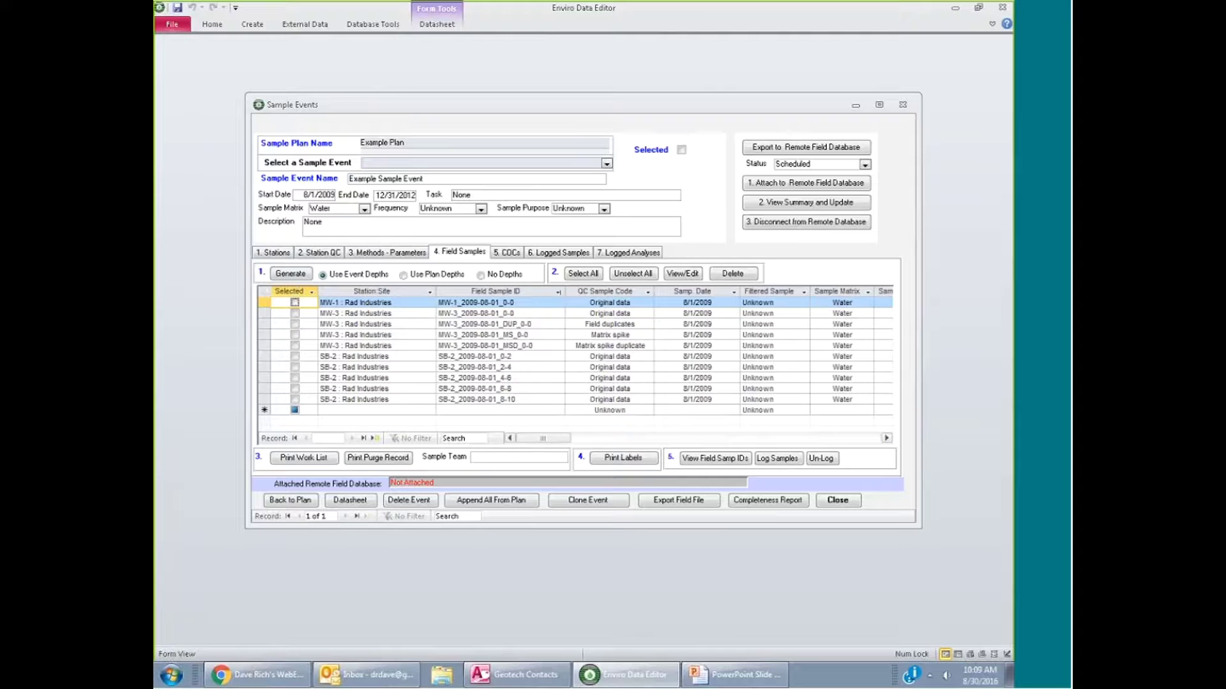
{"action": "left_click", "coordinate": [263, 302]}
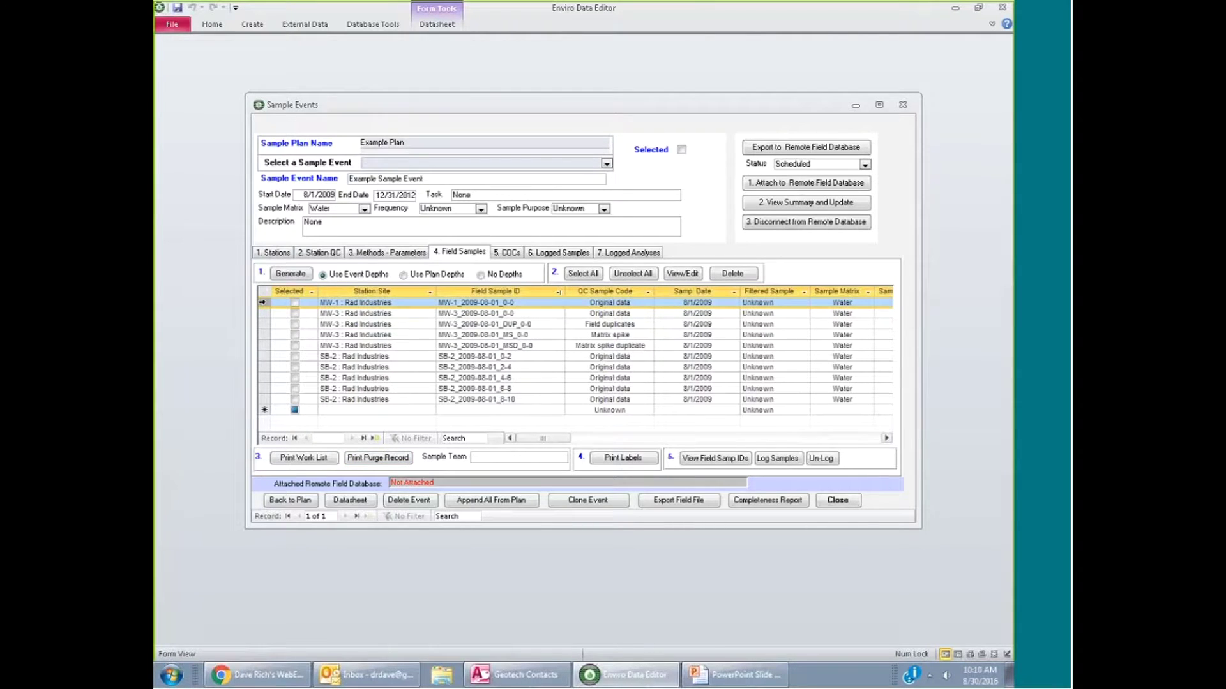
{"action": "left_click_drag", "start_coordinate": [262, 313], "coordinate": [262, 345]}
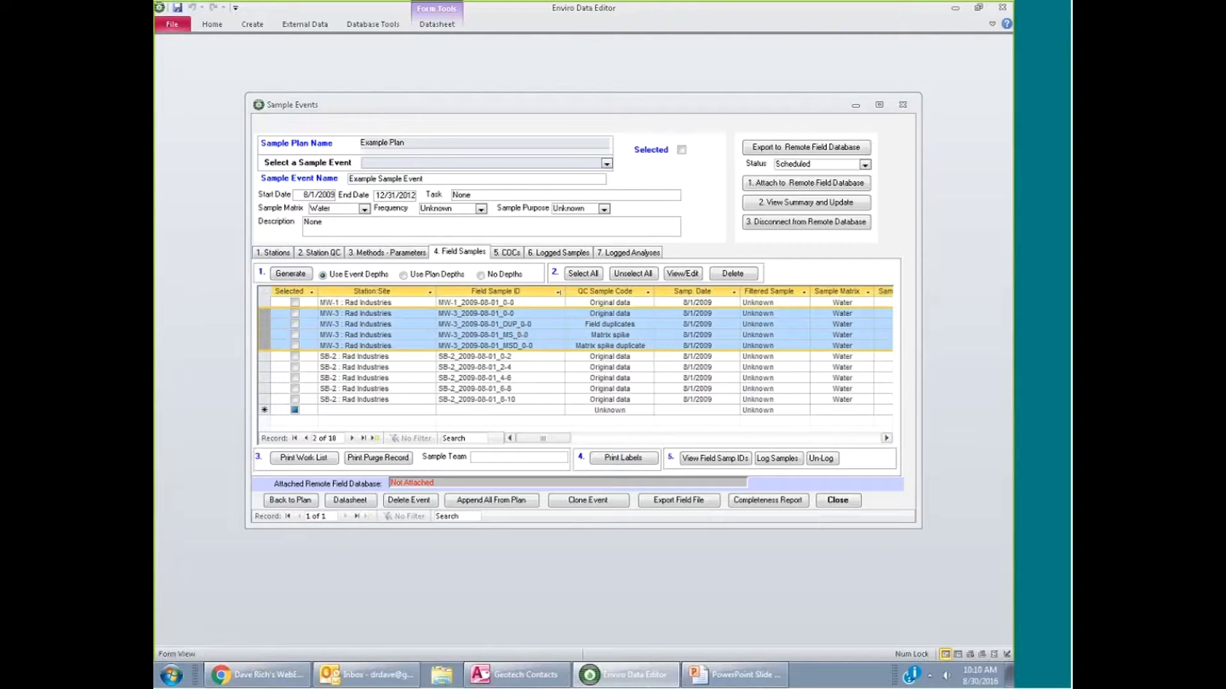
{"action": "left_click_drag", "start_coordinate": [262, 355], "coordinate": [262, 399]}
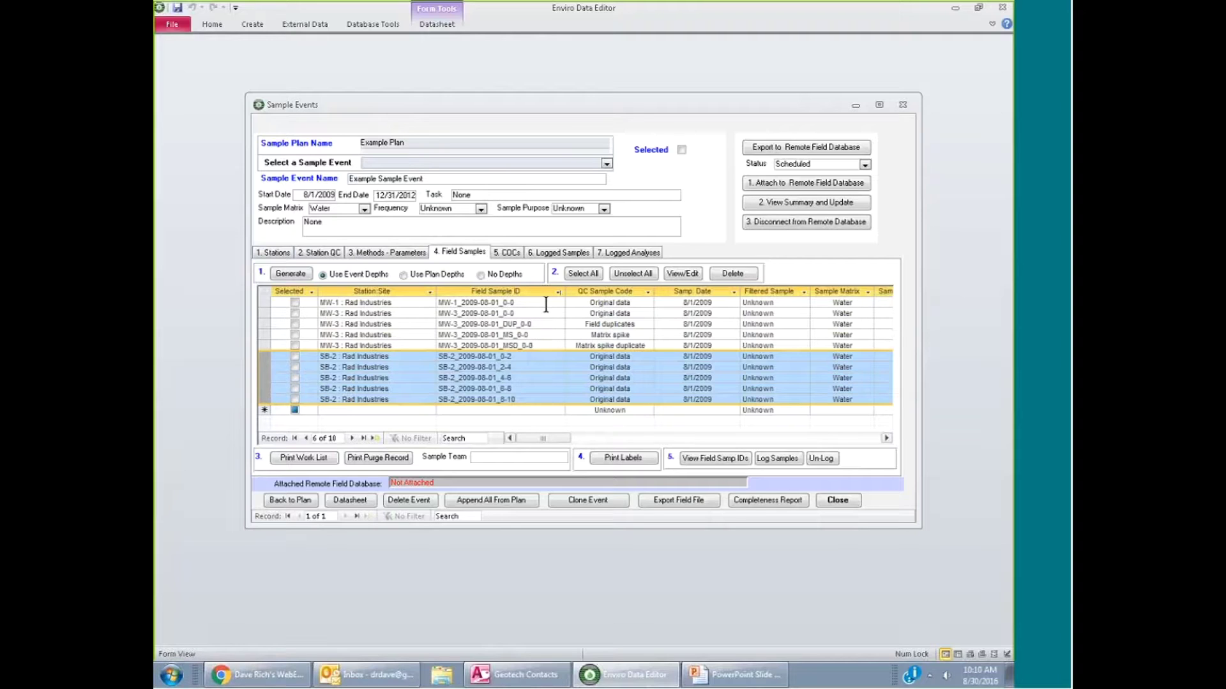
Step: Mark all field samples as selected and open them for viewing and editing at the first record
{"action": "left_click", "coordinate": [578, 273]}
{"action": "left_click", "coordinate": [683, 275]}
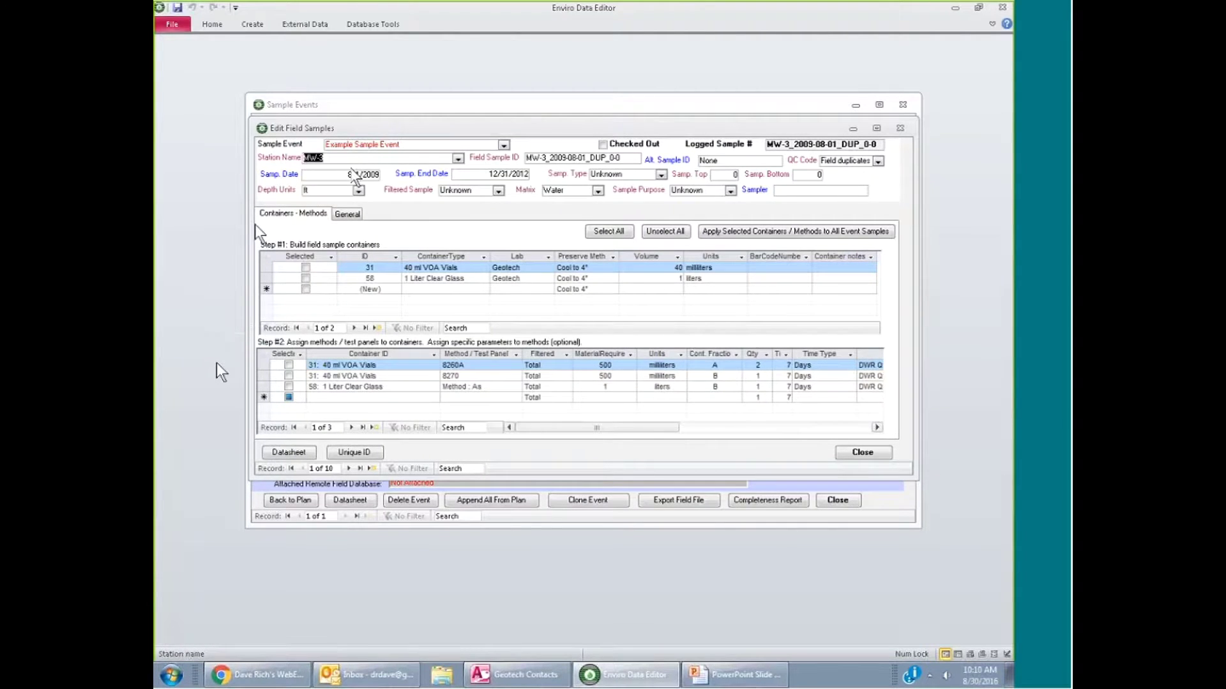
{"action": "left_click", "coordinate": [349, 468]}
{"action": "left_click", "coordinate": [302, 468]}
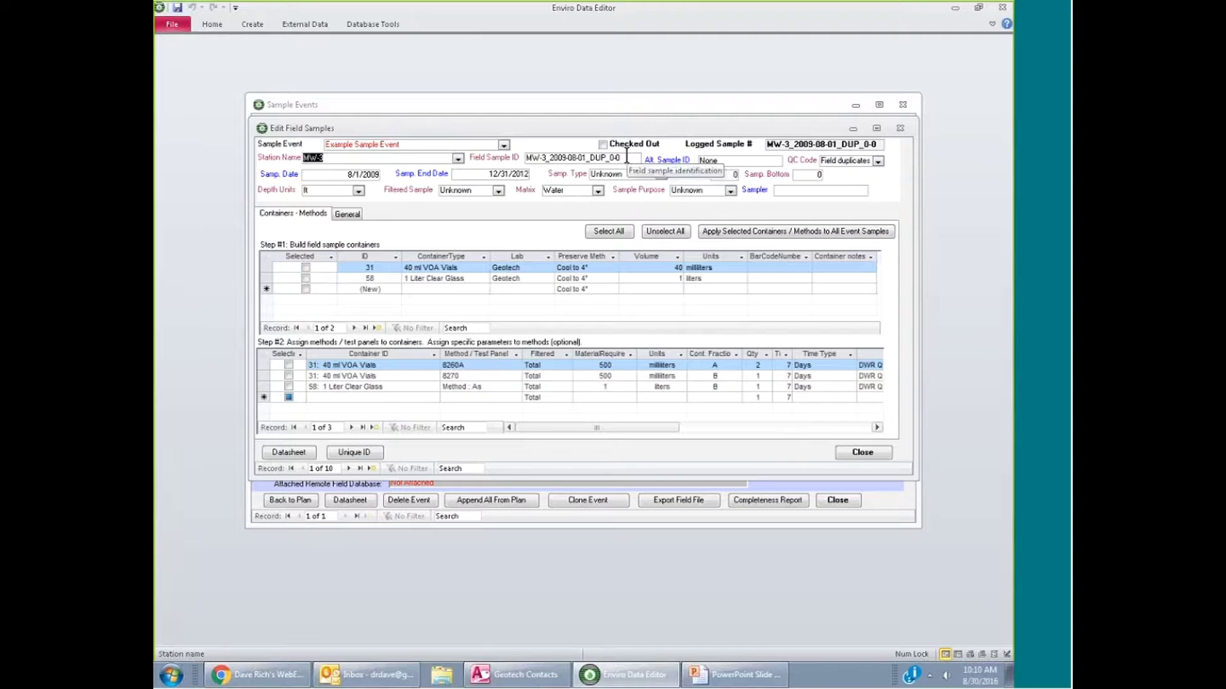
Step: Try to generate a unique ID for the MW-3 field duplicate sample and close the field sample editor
{"action": "key", "text": "Tab"}
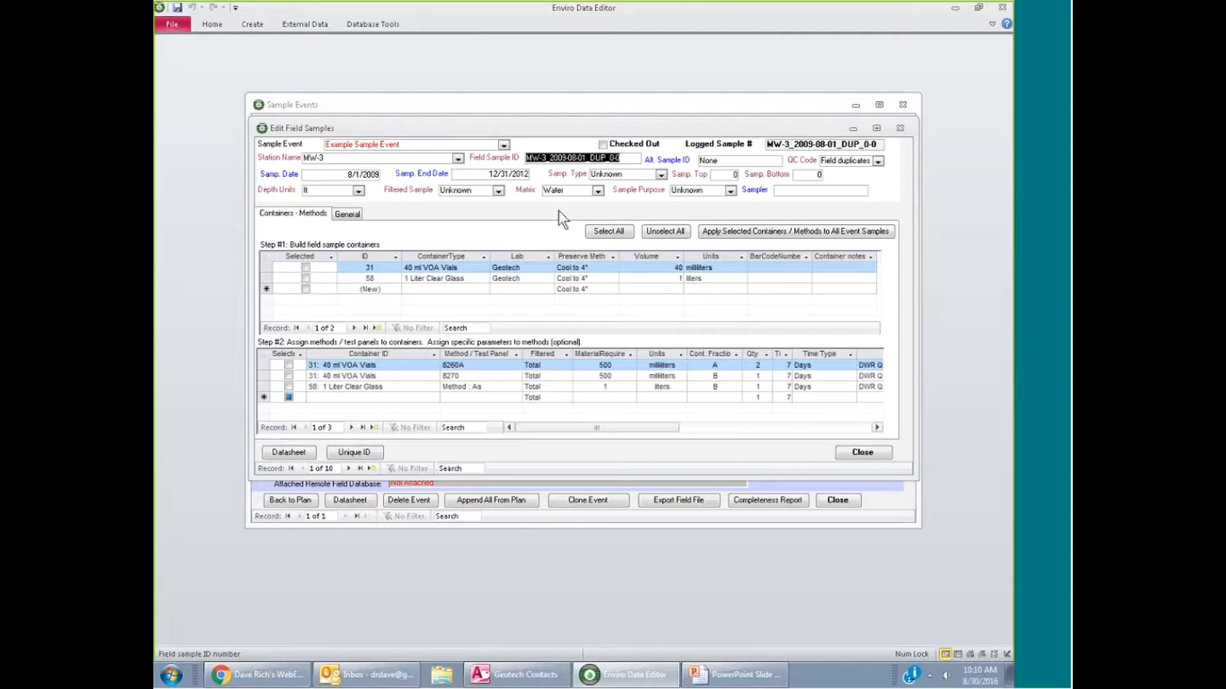
{"action": "left_click", "coordinate": [355, 453]}
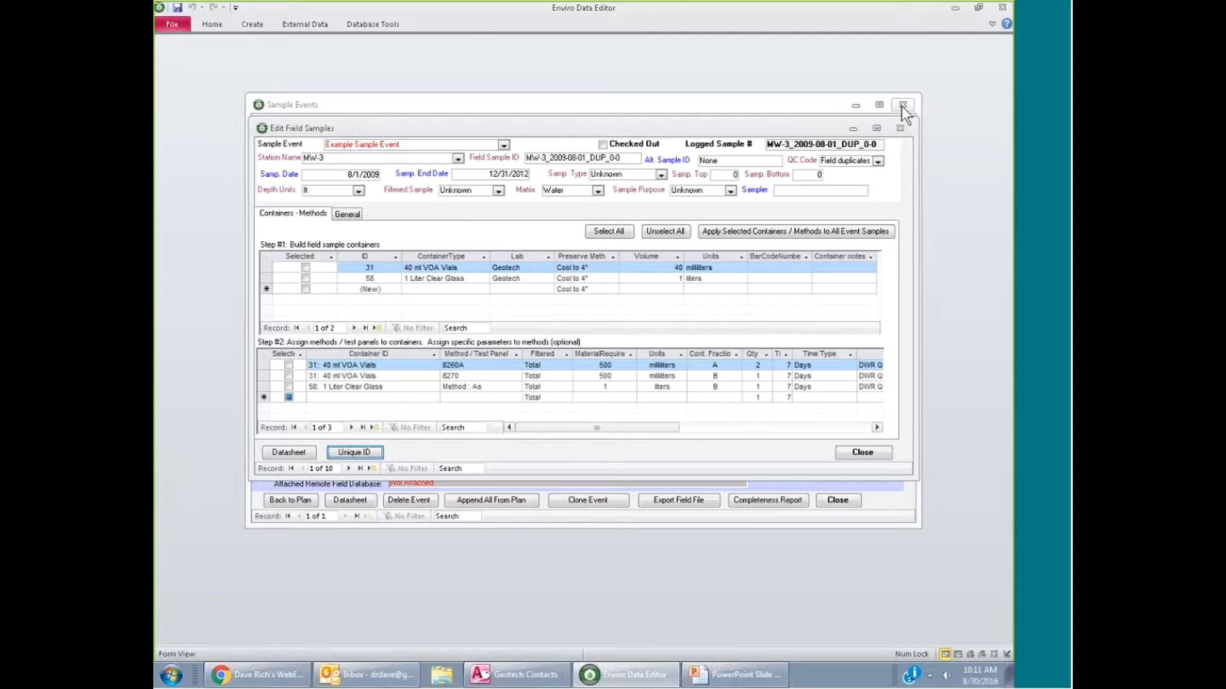
{"action": "left_click", "coordinate": [900, 129]}
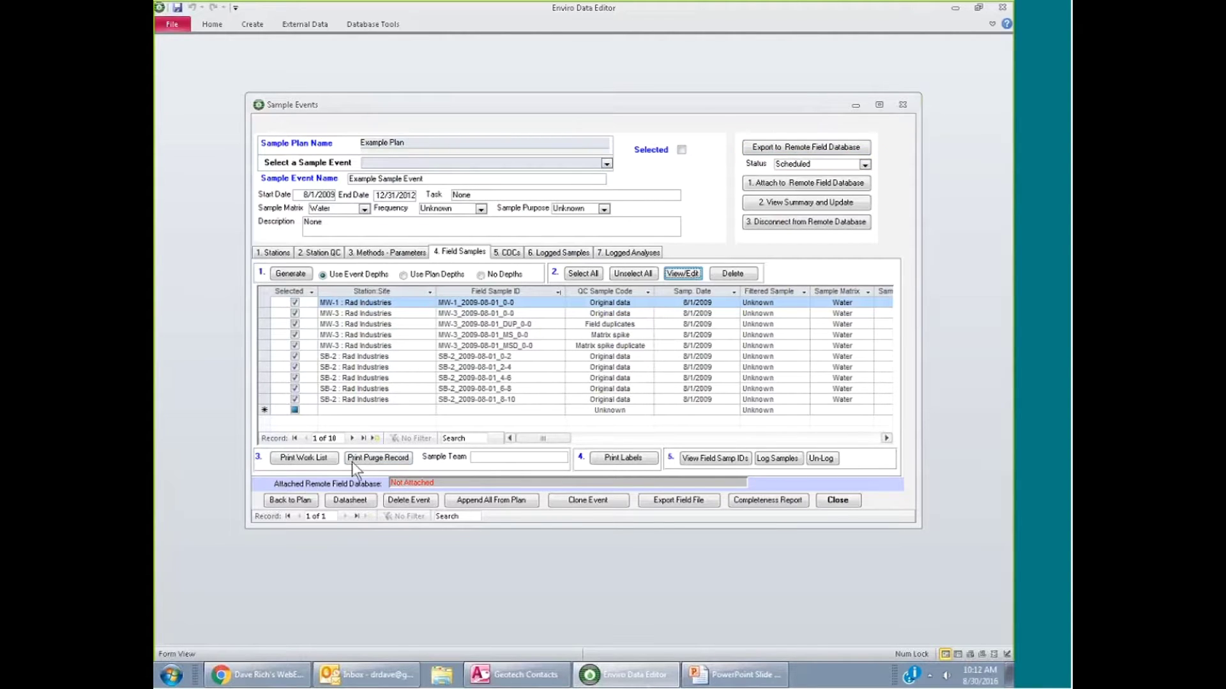
Step: Preview the work list for the selected samples, widen and enlarge the Sample Collection Log to read it, and close it
{"action": "left_click", "coordinate": [314, 458]}
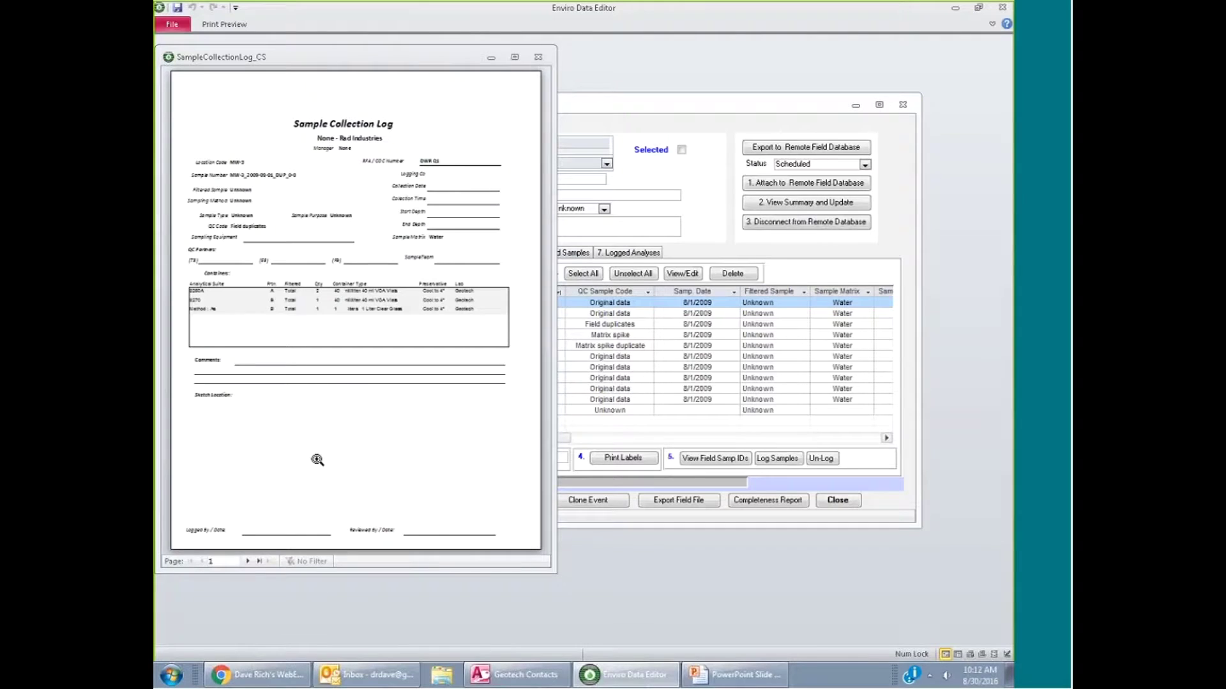
{"action": "left_click_drag", "start_coordinate": [551, 446], "coordinate": [829, 445]}
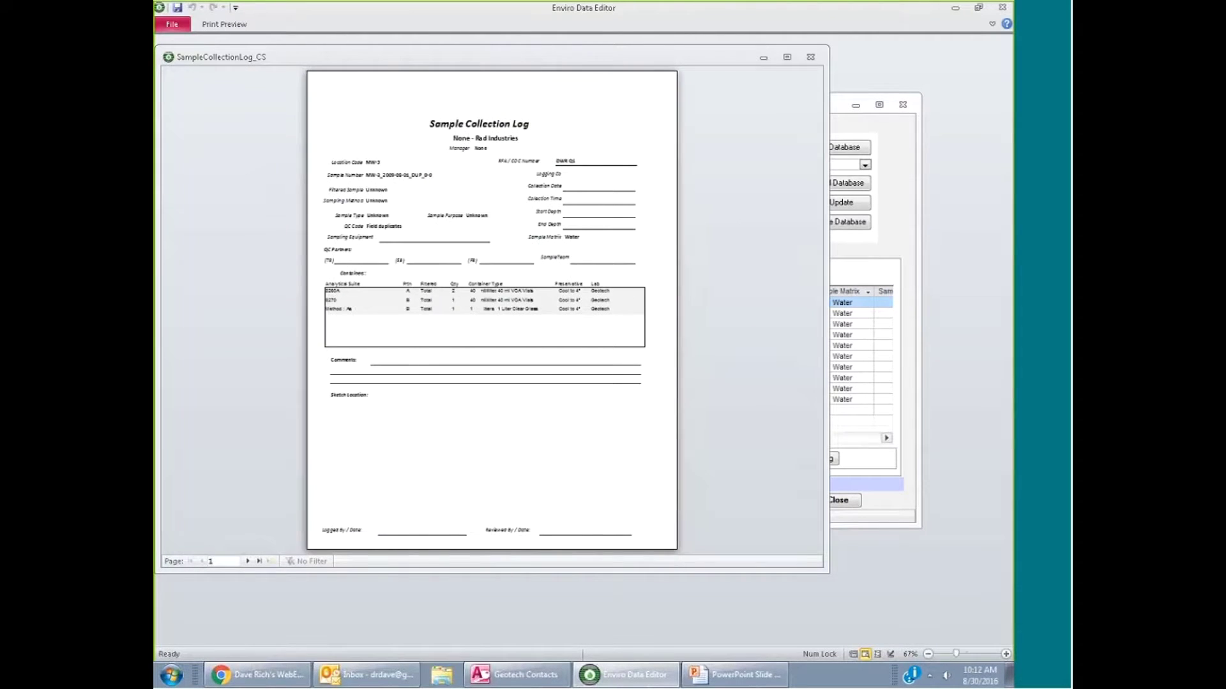
{"action": "left_click", "coordinate": [474, 112]}
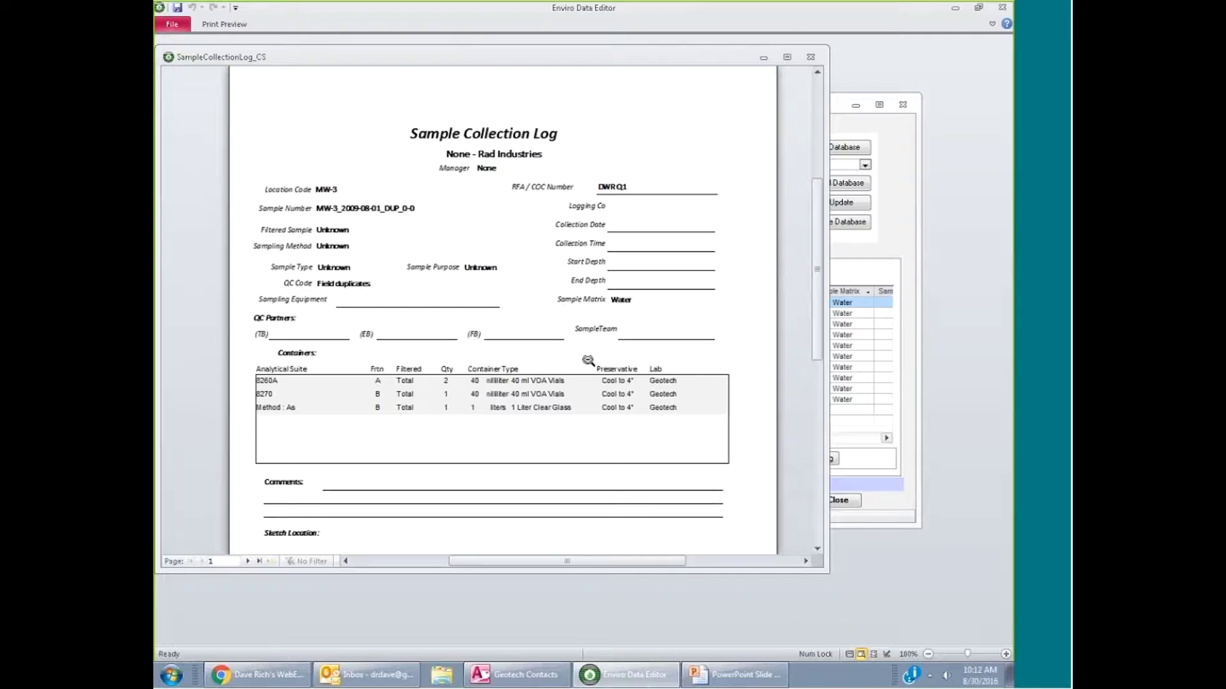
{"action": "left_click", "coordinate": [810, 57]}
Step: Preview the purge record, enlarged for reading, and the bottle labels for the selected field samples, closing each preview
{"action": "left_click", "coordinate": [375, 457]}
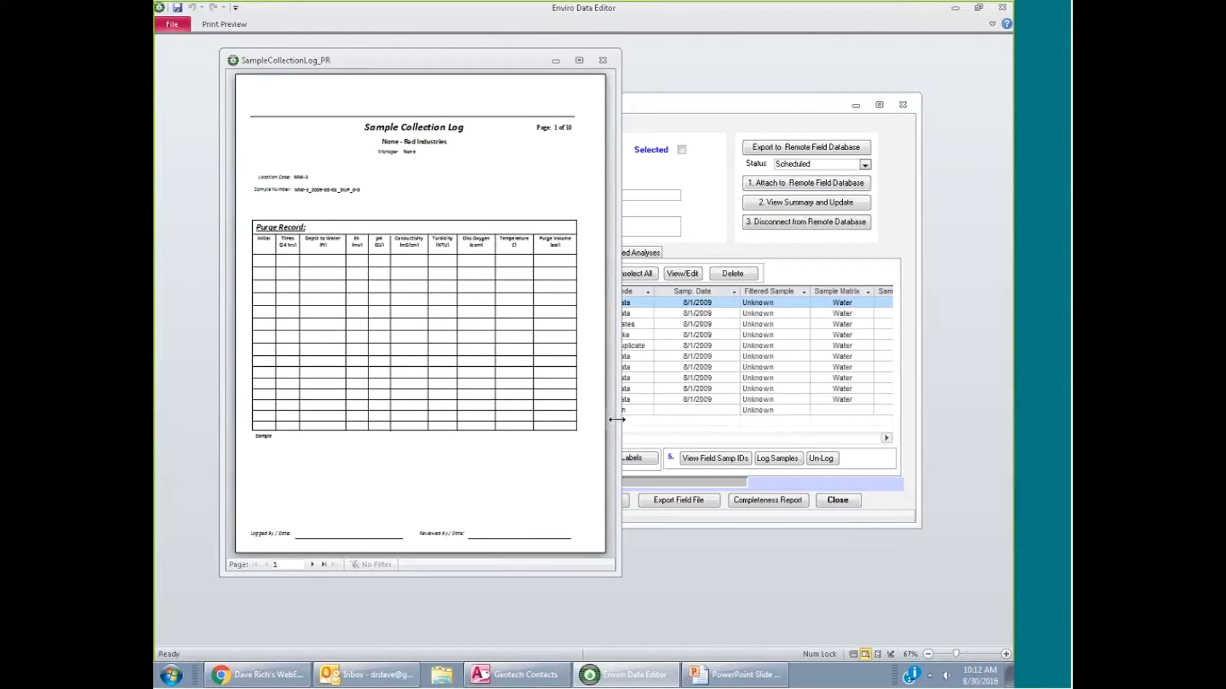
{"action": "left_click_drag", "start_coordinate": [617, 420], "coordinate": [823, 419]}
{"action": "left_click", "coordinate": [497, 167]}
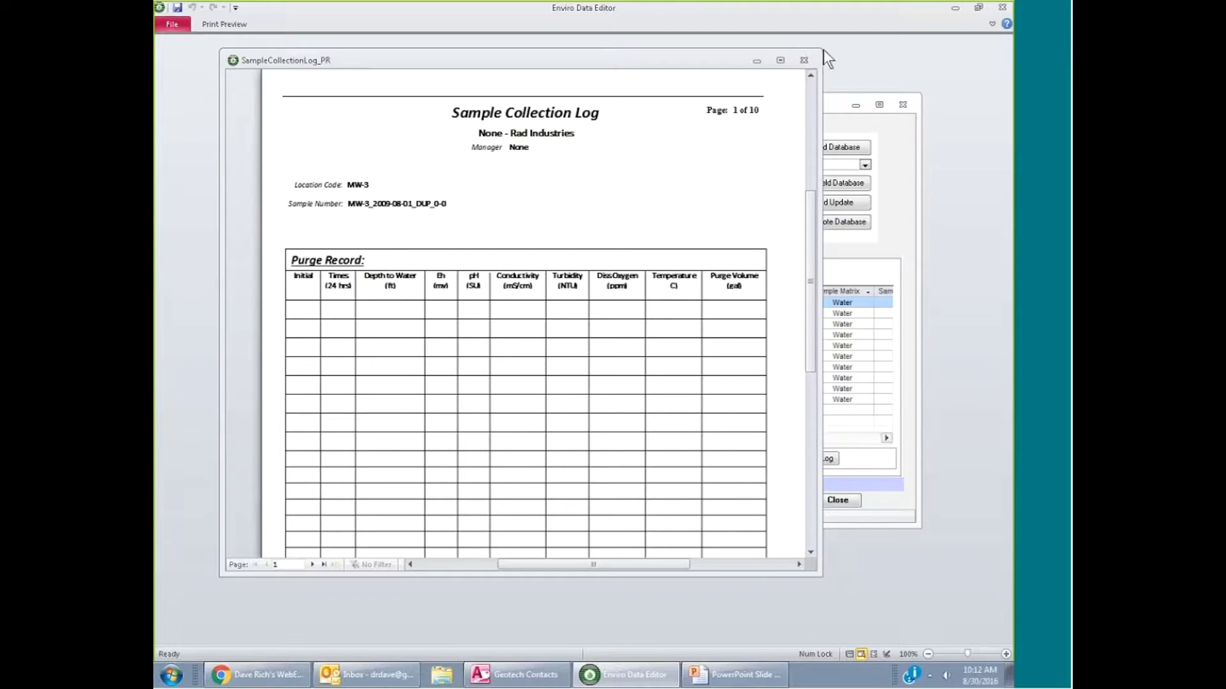
{"action": "left_click", "coordinate": [803, 60]}
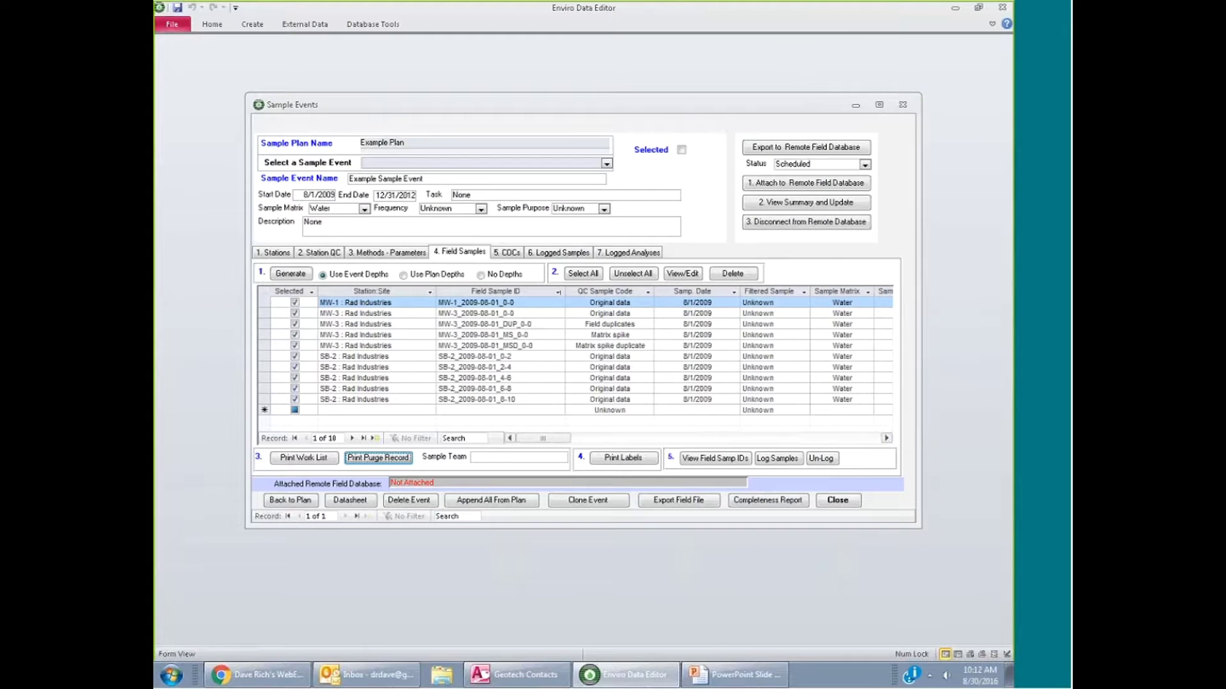
{"action": "left_click", "coordinate": [620, 458]}
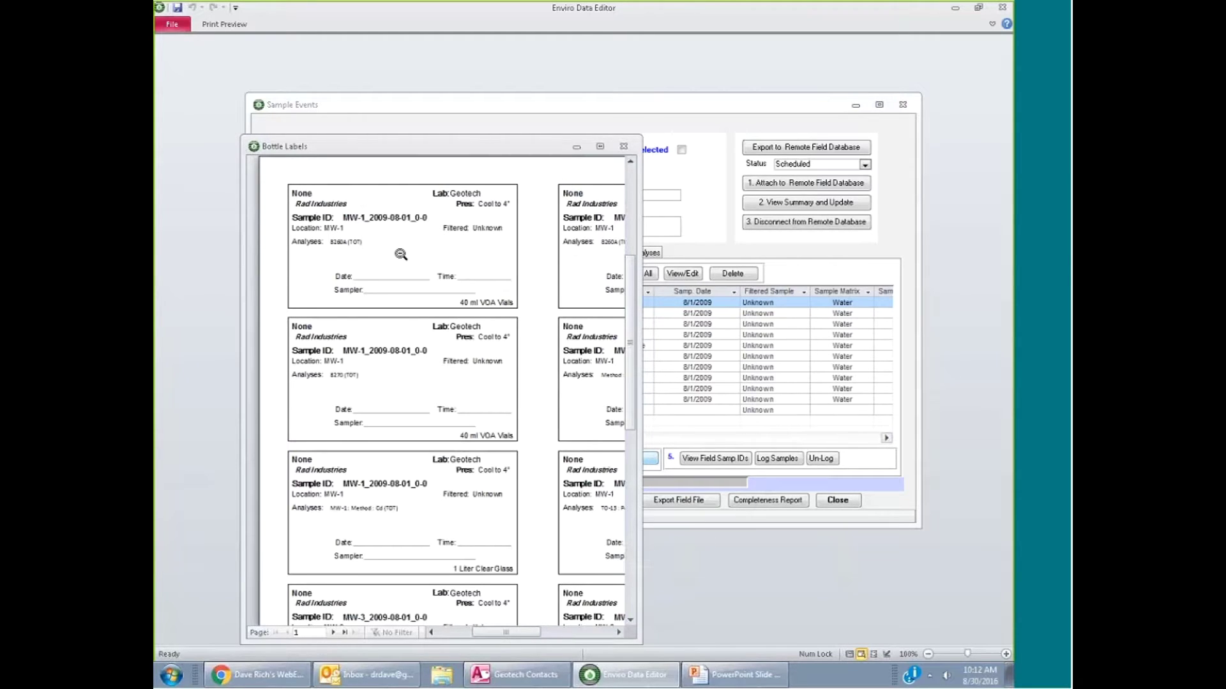
{"action": "left_click", "coordinate": [622, 147]}
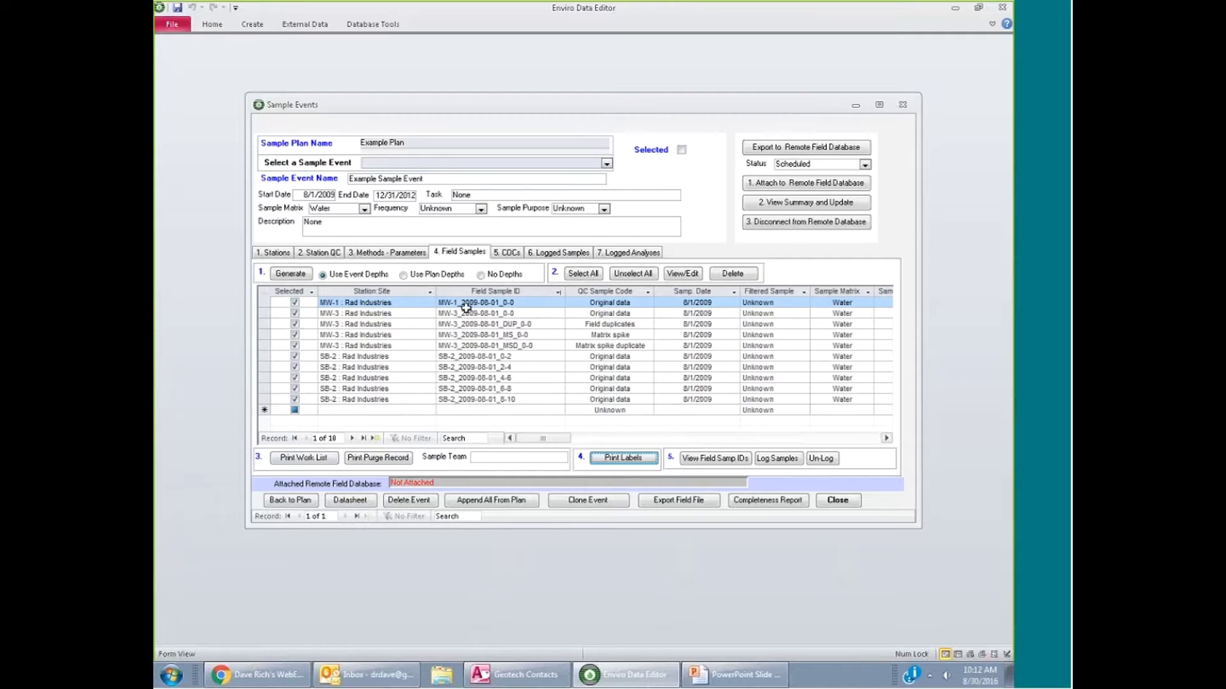
Step: Open chain of custody DWR Q1 for Geotech, review its methods and field sample method assignments, and preview the printable form
{"action": "left_click", "coordinate": [508, 252]}
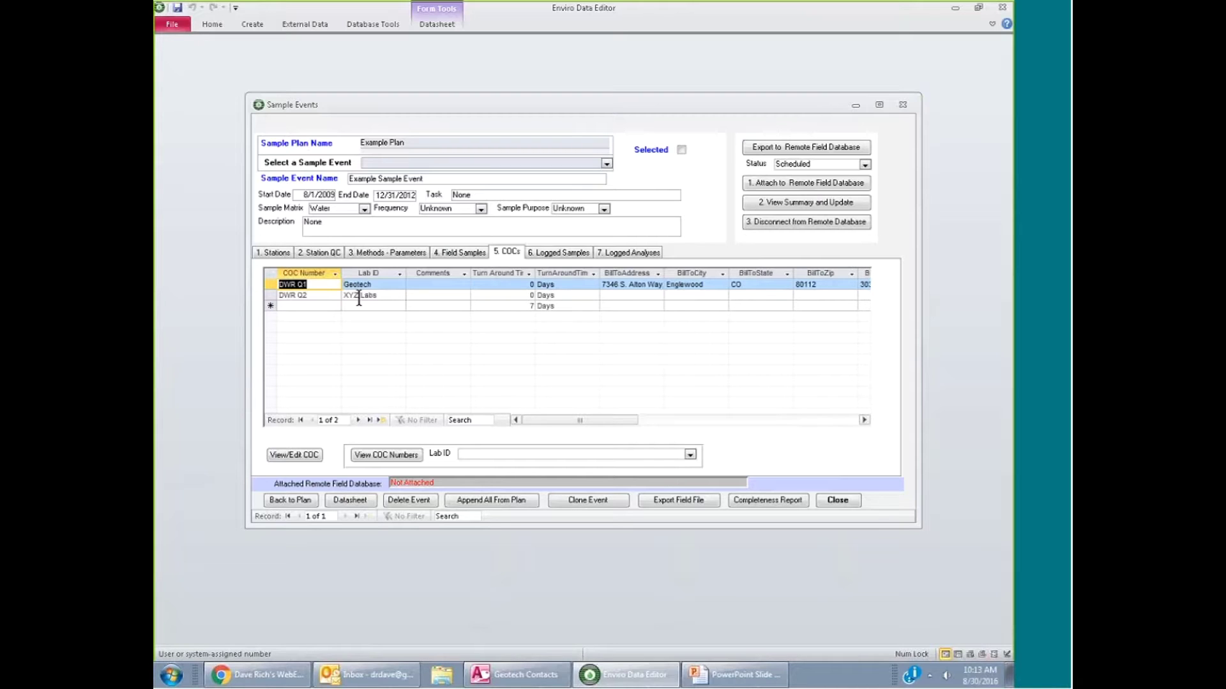
{"action": "left_click", "coordinate": [293, 454]}
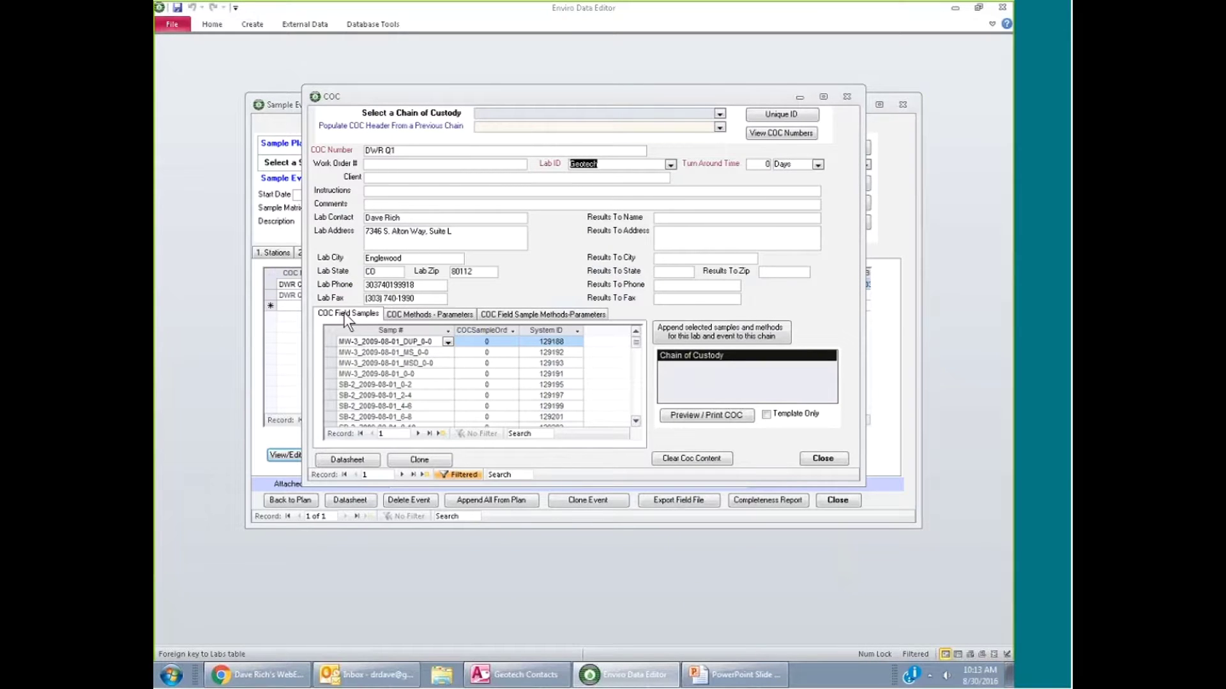
{"action": "left_click", "coordinate": [423, 314]}
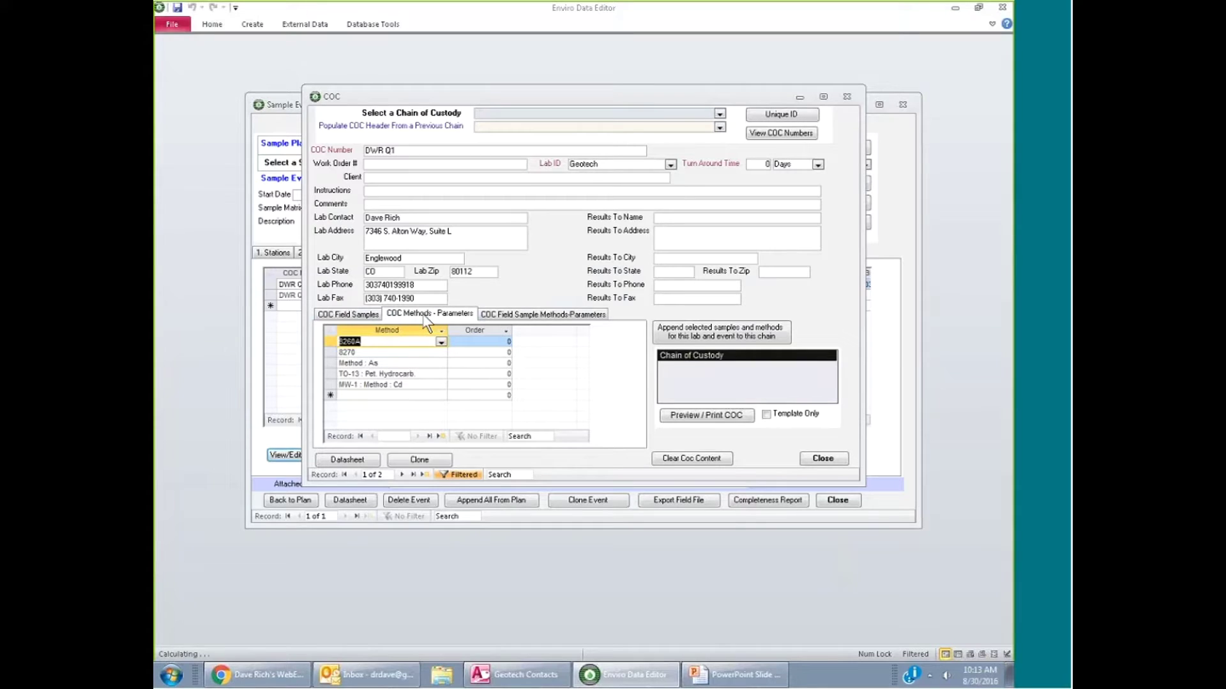
{"action": "left_click", "coordinate": [539, 314]}
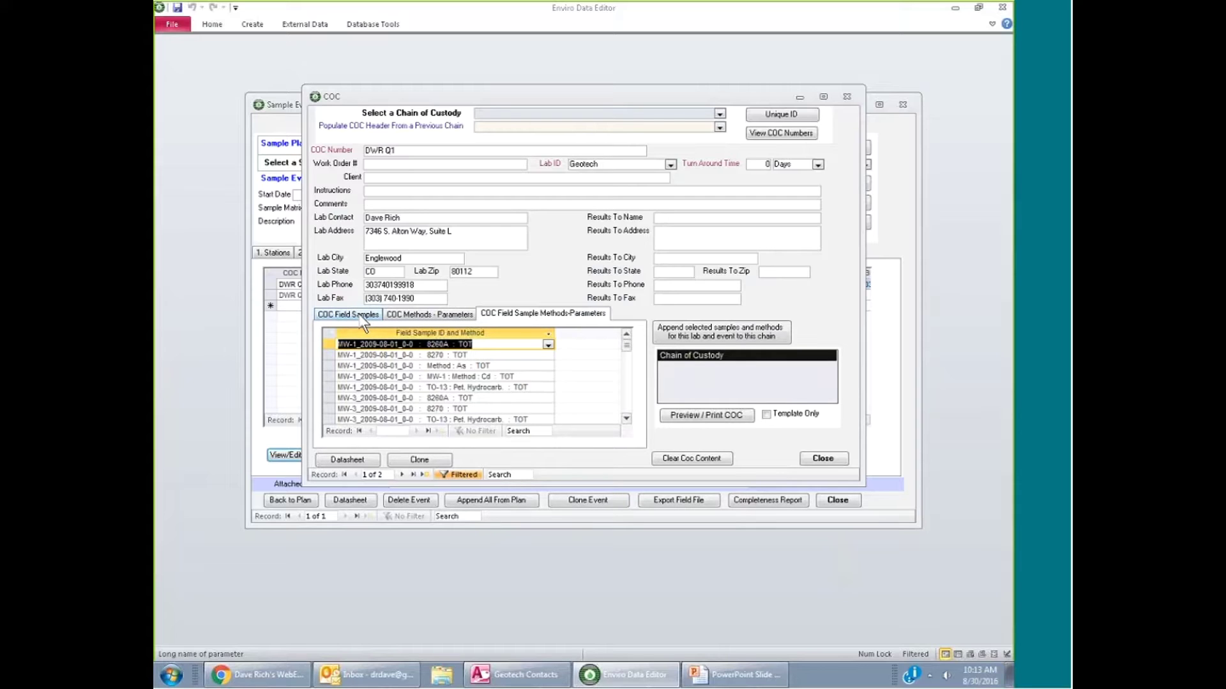
{"action": "left_click", "coordinate": [704, 416]}
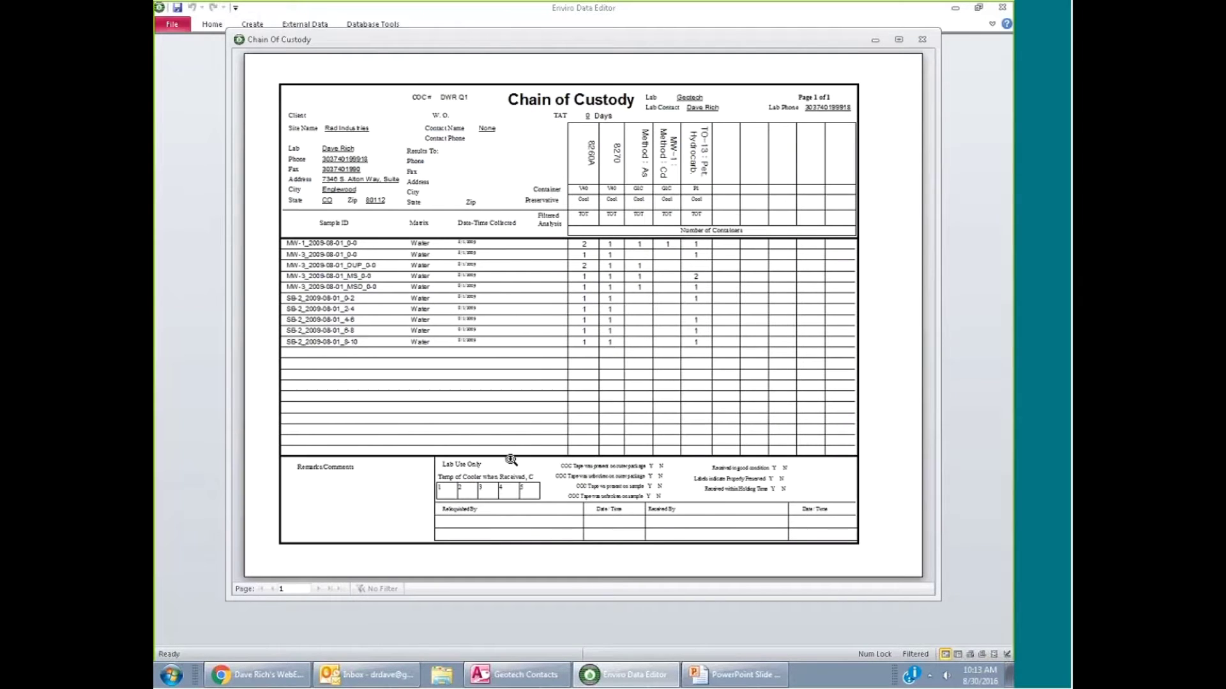
Step: Enlarge the Chain of Custody form preview to read it, and close both the preview and the COC editor
{"action": "left_click", "coordinate": [274, 94]}
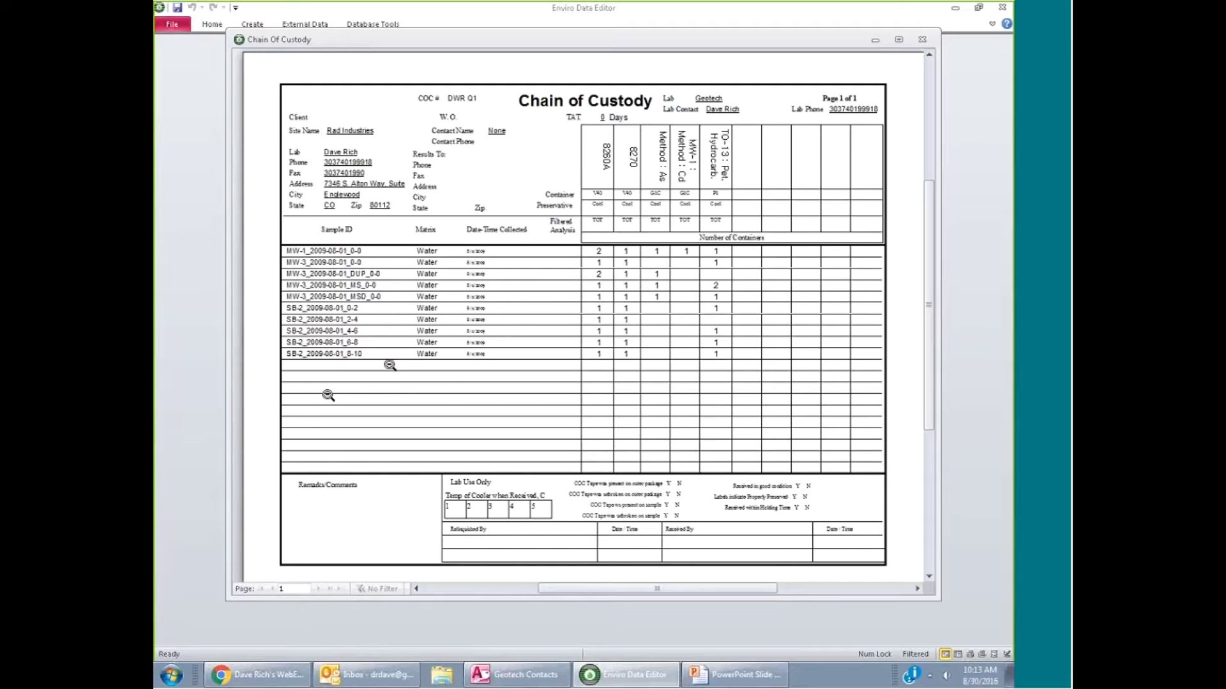
{"action": "left_click", "coordinate": [365, 309]}
{"action": "left_click", "coordinate": [923, 39]}
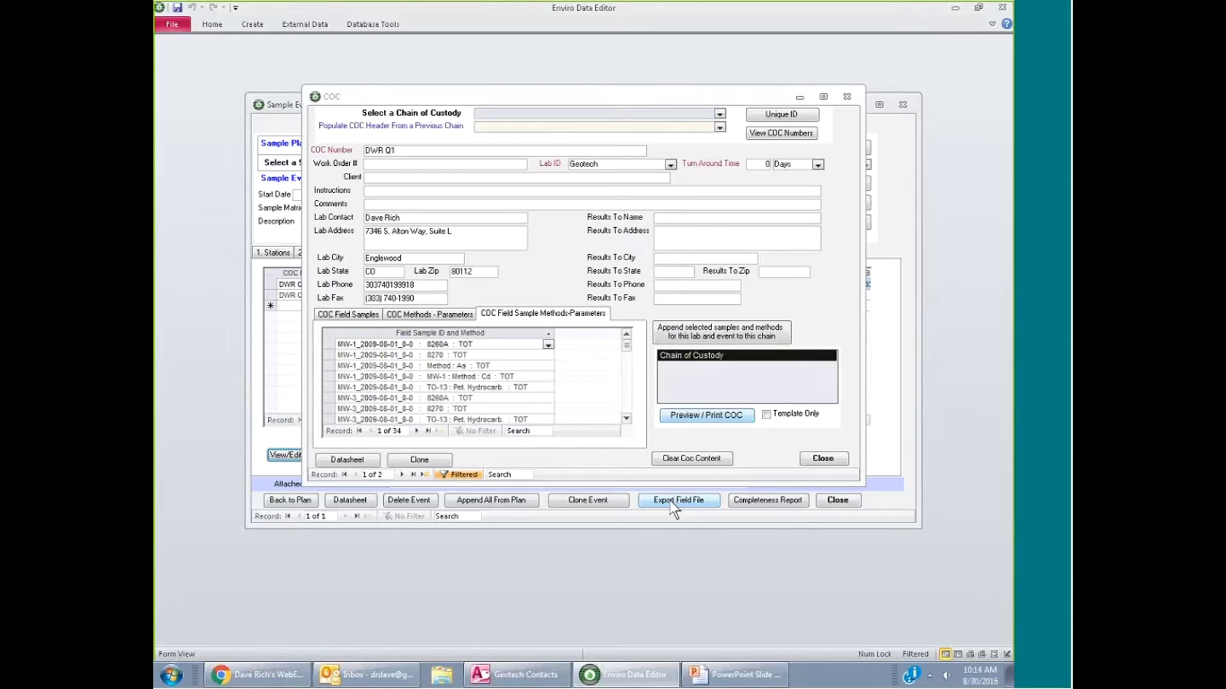
{"action": "left_click", "coordinate": [823, 458]}
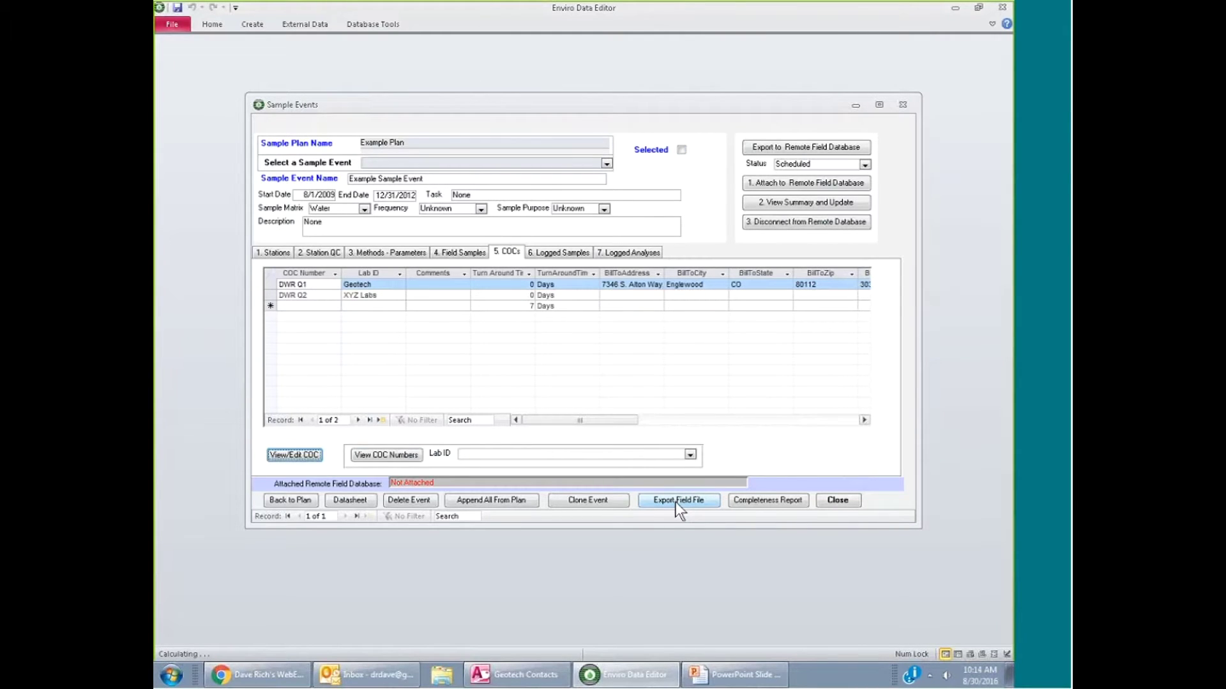
Step: Start a field file export, preview FieldFileExample.XLS with the file dialog widened to read its columns, and cancel the export
{"action": "left_click", "coordinate": [676, 502]}
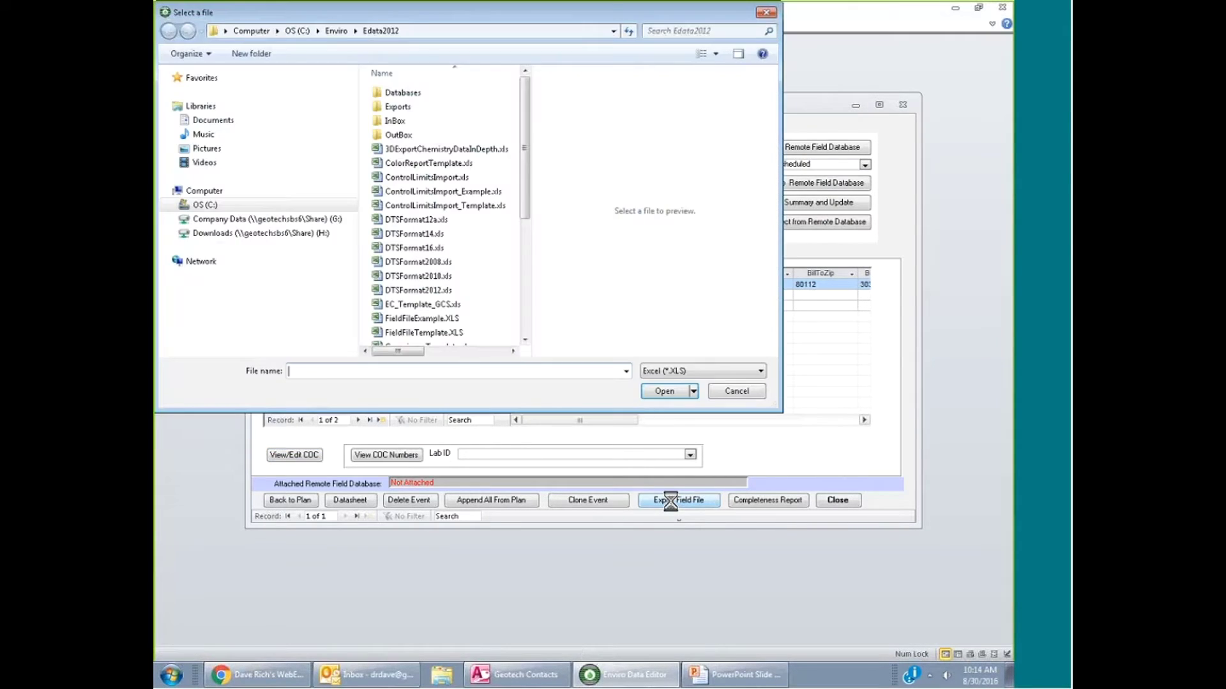
{"action": "left_click", "coordinate": [418, 318]}
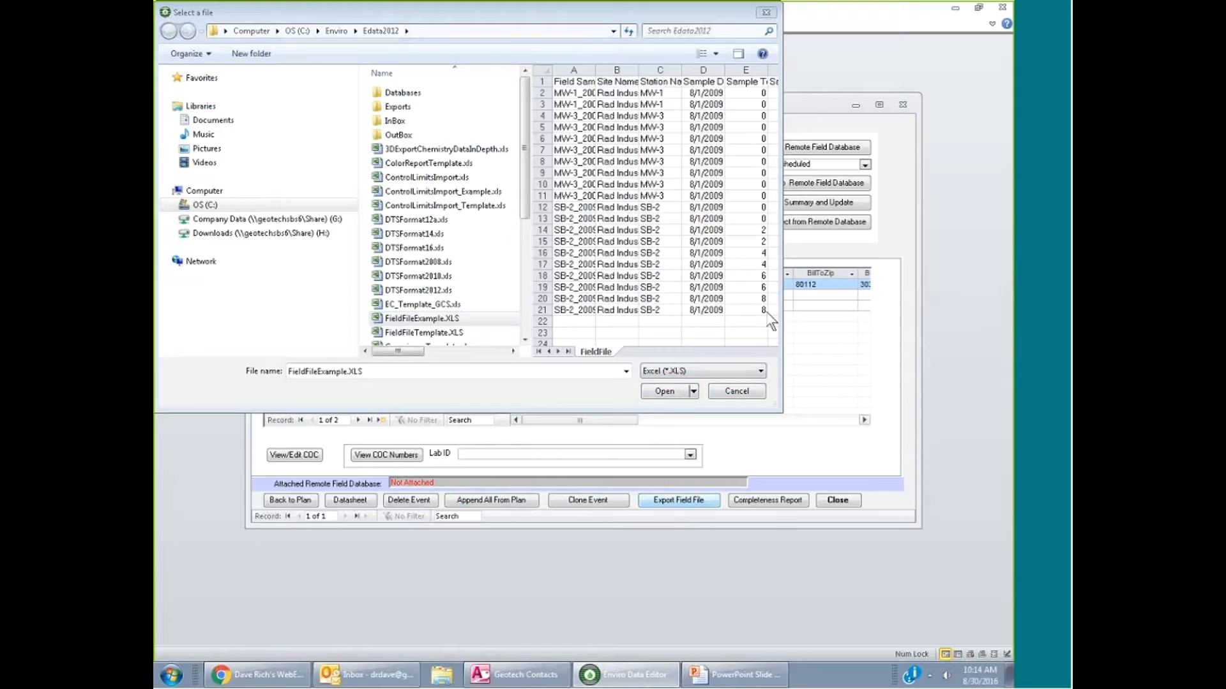
{"action": "left_click_drag", "start_coordinate": [781, 313], "coordinate": [920, 312]}
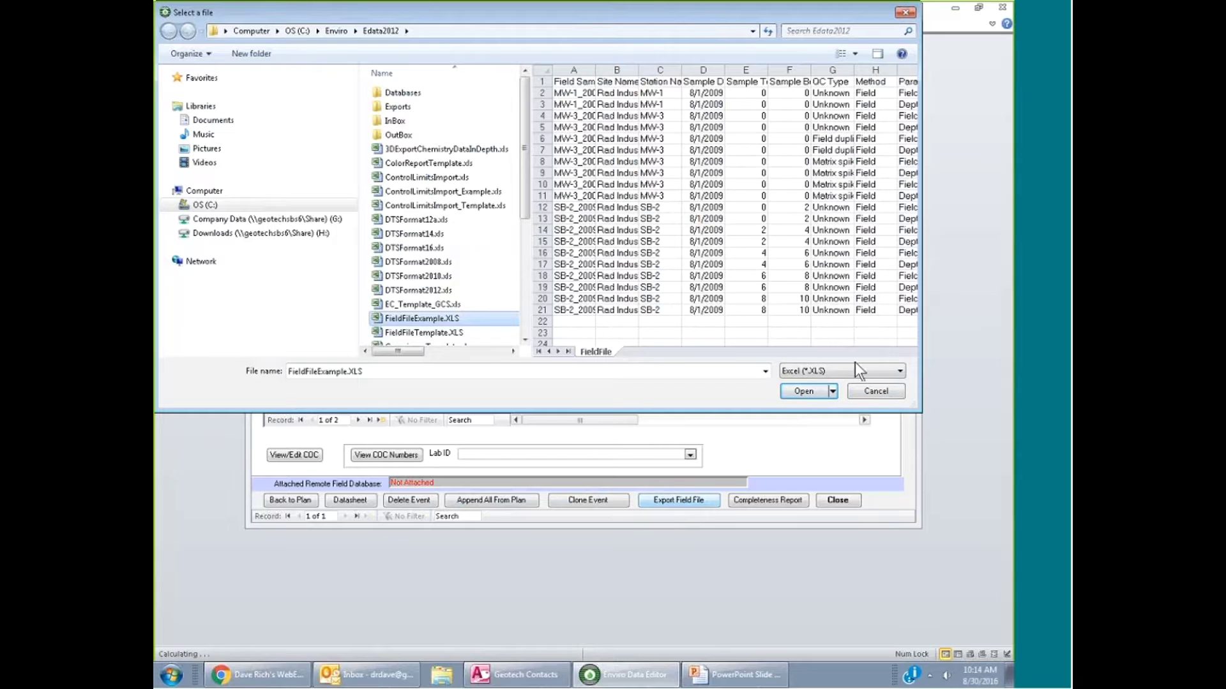
{"action": "left_click_drag", "start_coordinate": [920, 366], "coordinate": [995, 374]}
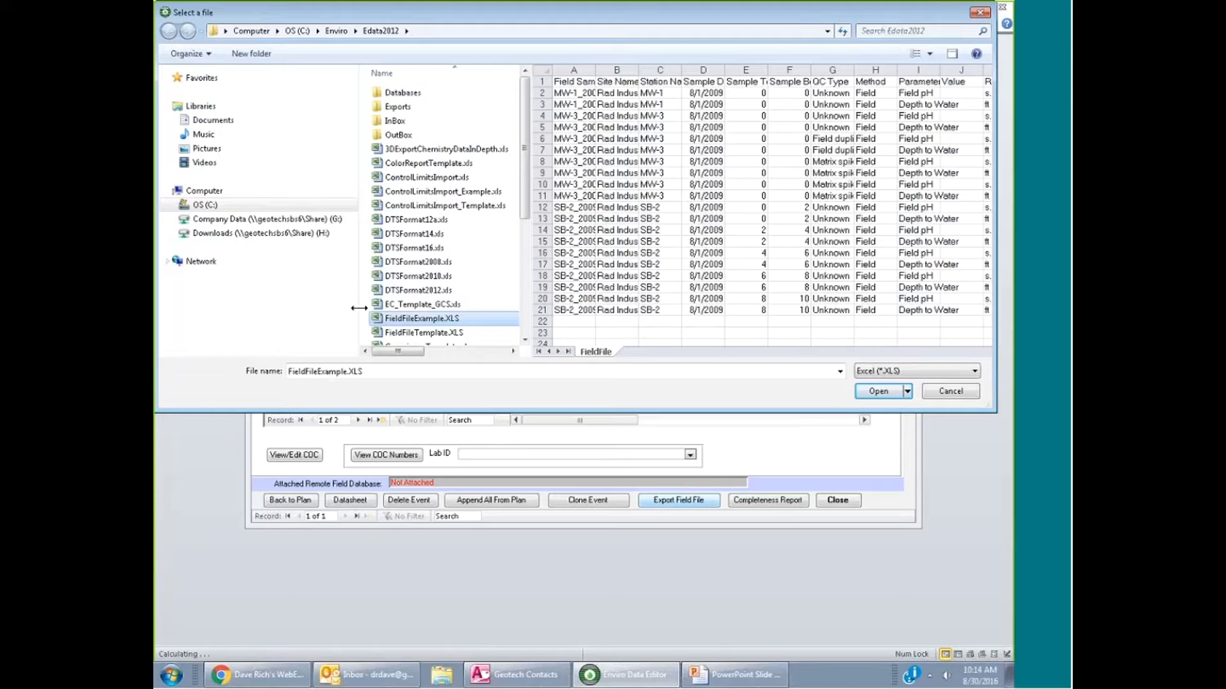
{"action": "left_click_drag", "start_coordinate": [358, 313], "coordinate": [300, 314]}
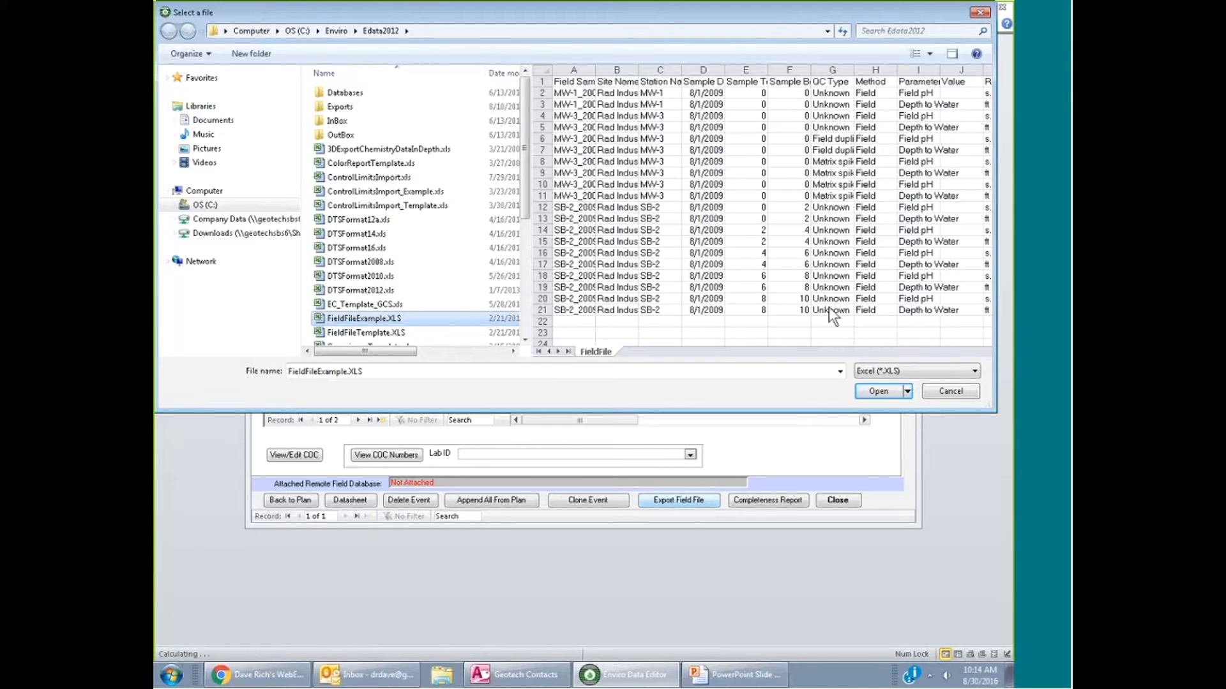
{"action": "left_click_drag", "start_coordinate": [999, 242], "coordinate": [1016, 243]}
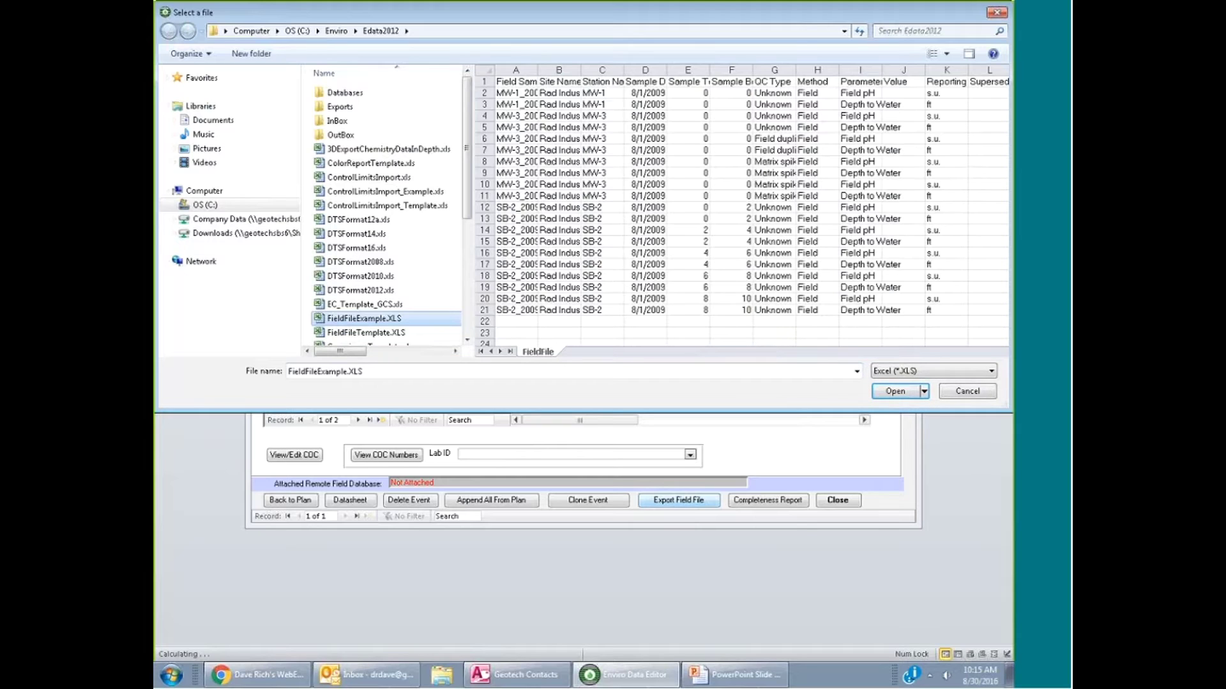
{"action": "left_click", "coordinate": [959, 391]}
{"action": "left_click", "coordinate": [627, 384]}
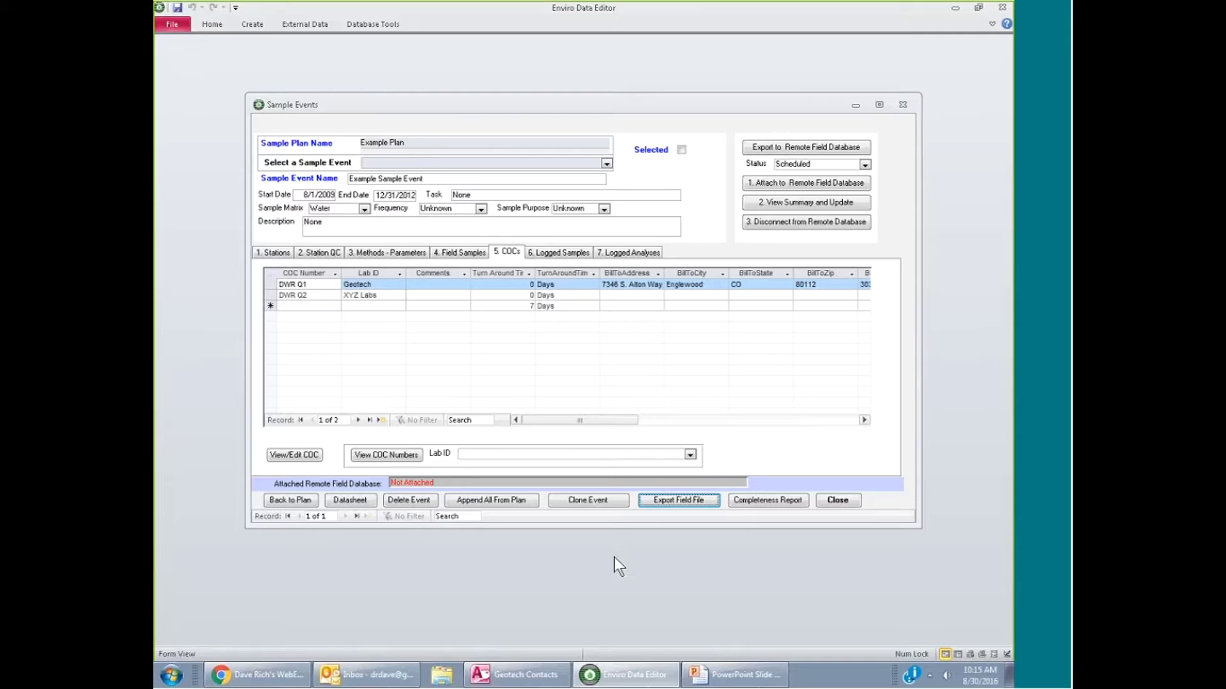
Step: Preview the Sample Completeness report for the sample event and close it
{"action": "left_click", "coordinate": [756, 500]}
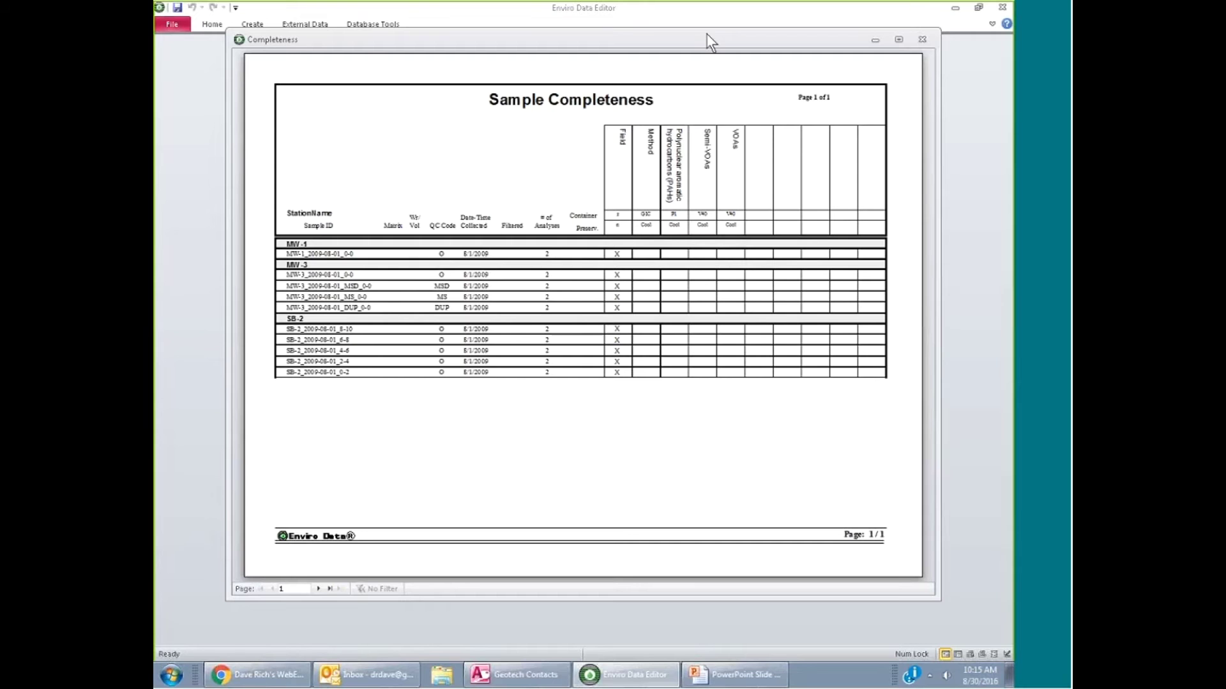
{"action": "left_click", "coordinate": [922, 39]}
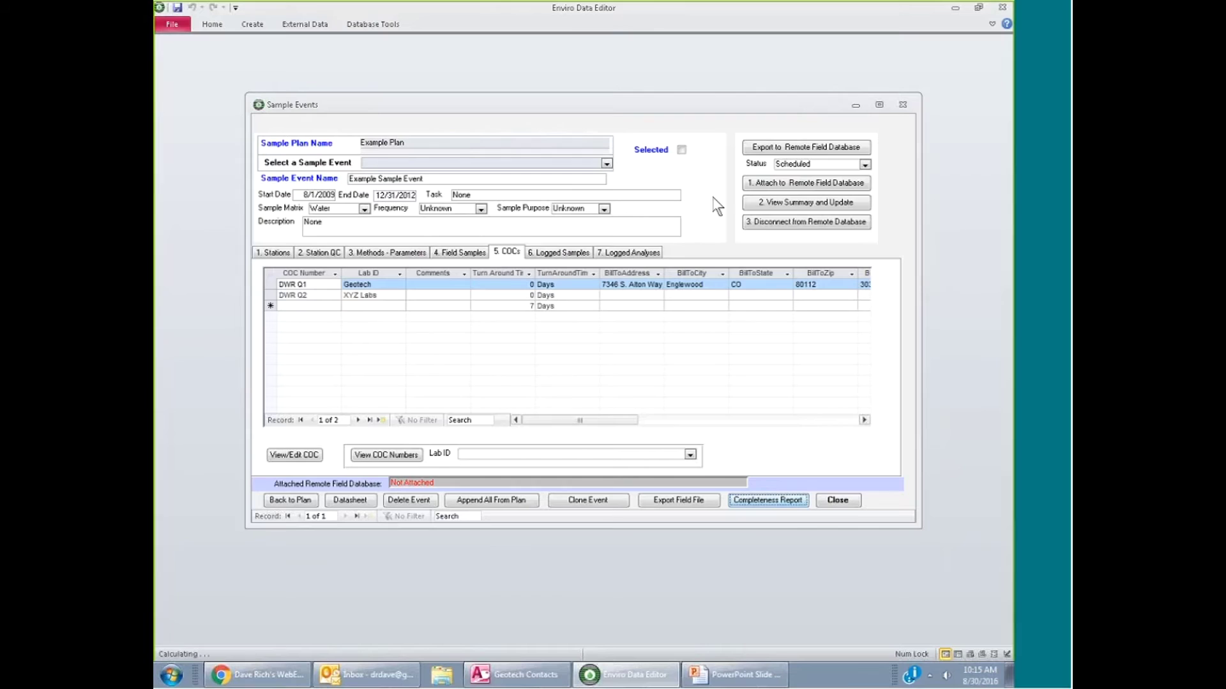